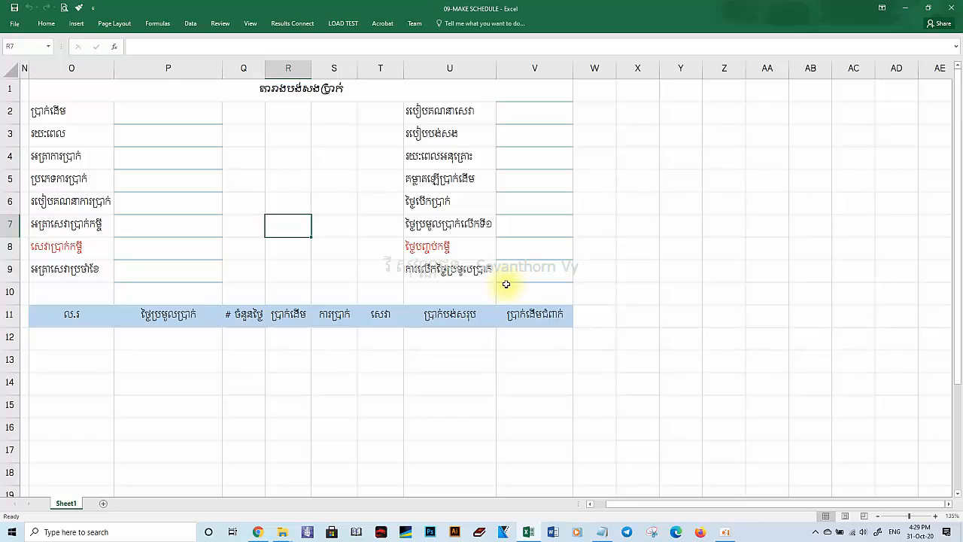
# Step: Enlarge the font of the schedule title in the merged cell O1 by a few size increments
pyautogui.click(361, 90)
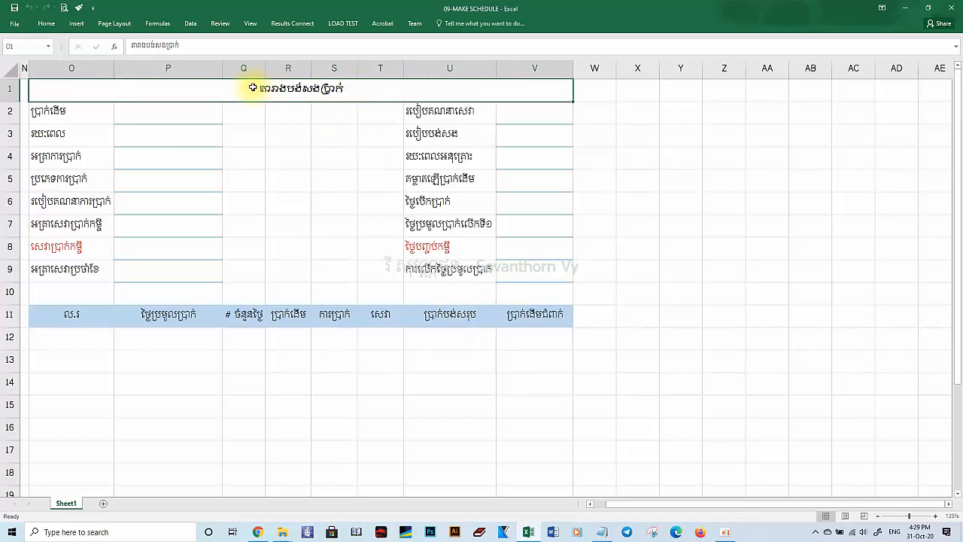
pyautogui.click(46, 24)
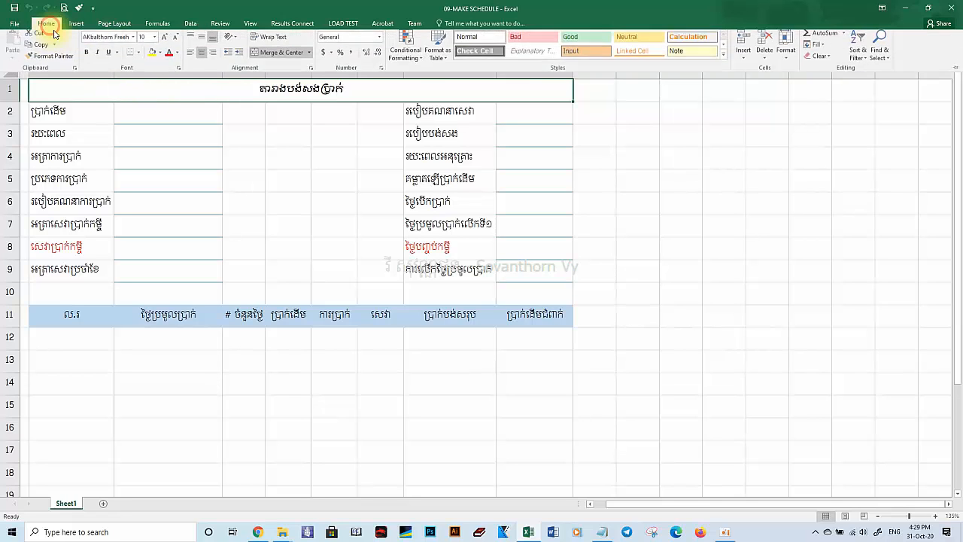
pyautogui.doubleClick(51, 24)
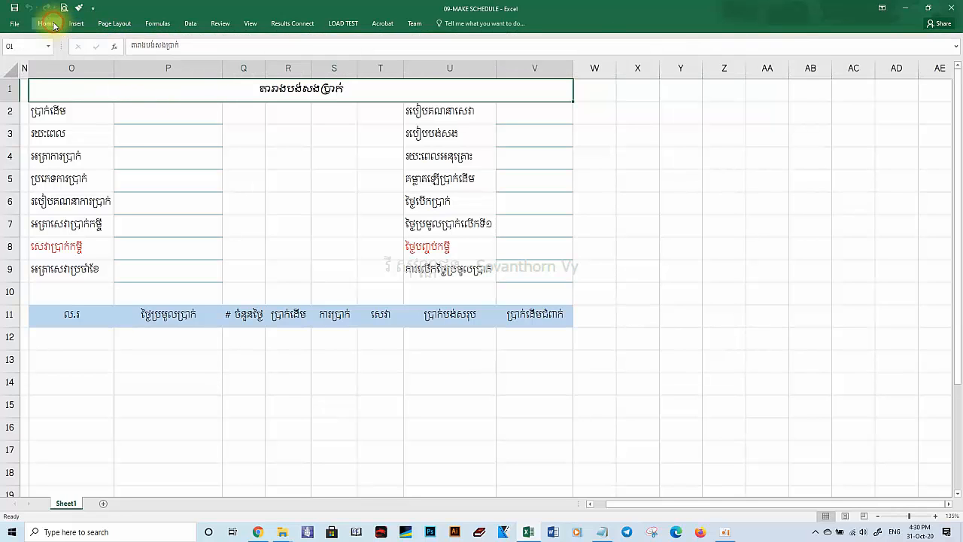
pyautogui.click(163, 42)
pyautogui.click(162, 41)
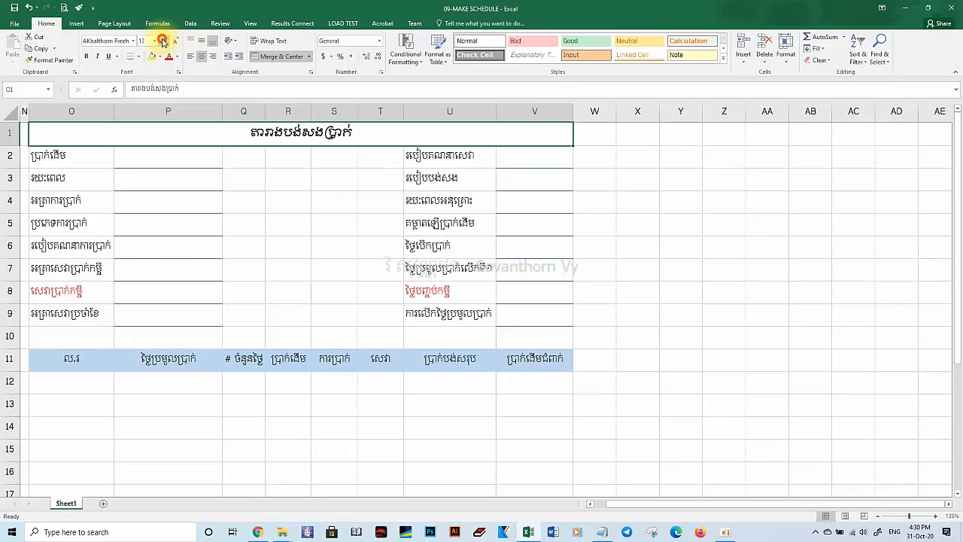
pyautogui.click(319, 222)
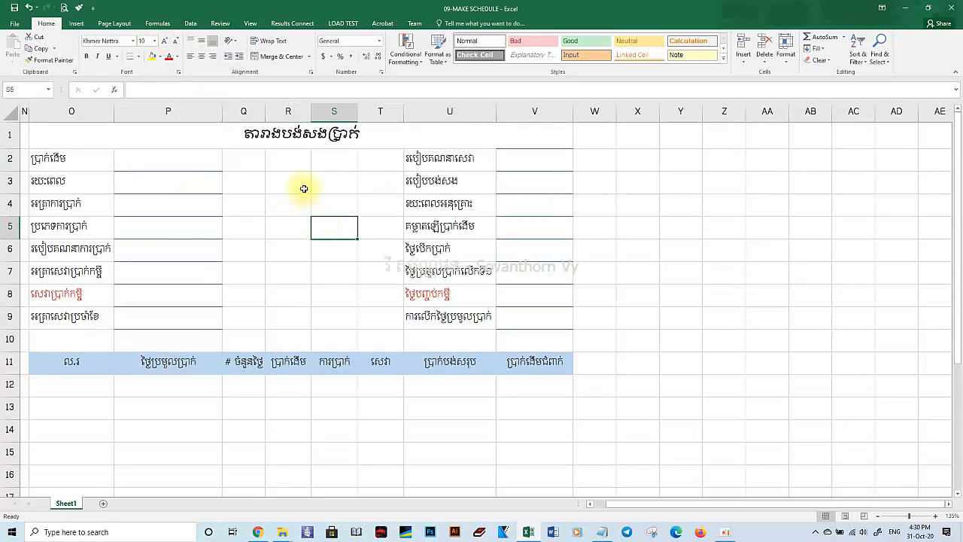
# Step: Hide the worksheet gridlines, leaving the row and column headings and formula bar shown
pyautogui.click(250, 24)
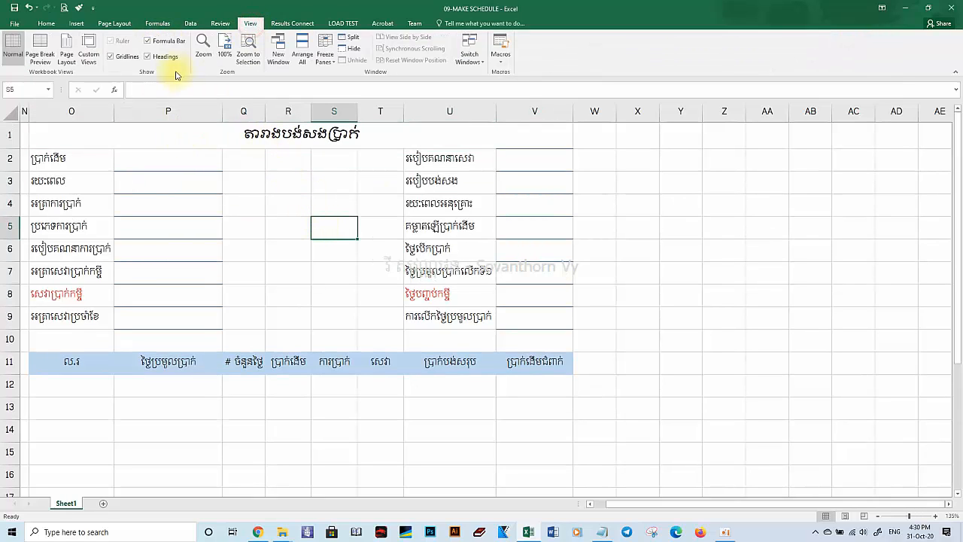
pyautogui.click(114, 57)
pyautogui.click(169, 137)
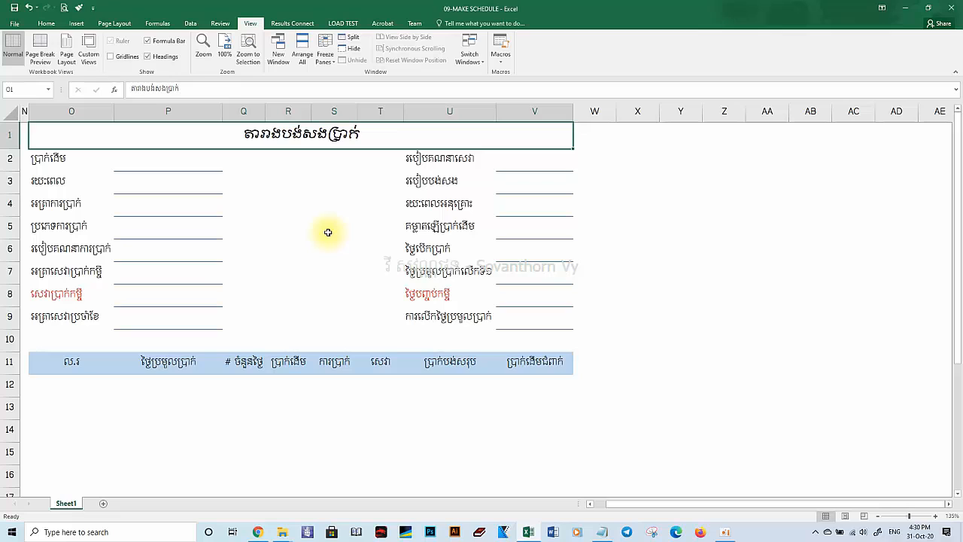
# Step: In the print page setup, set the paper size to A4 and center the sheet horizontally on the page
pyautogui.click(64, 8)
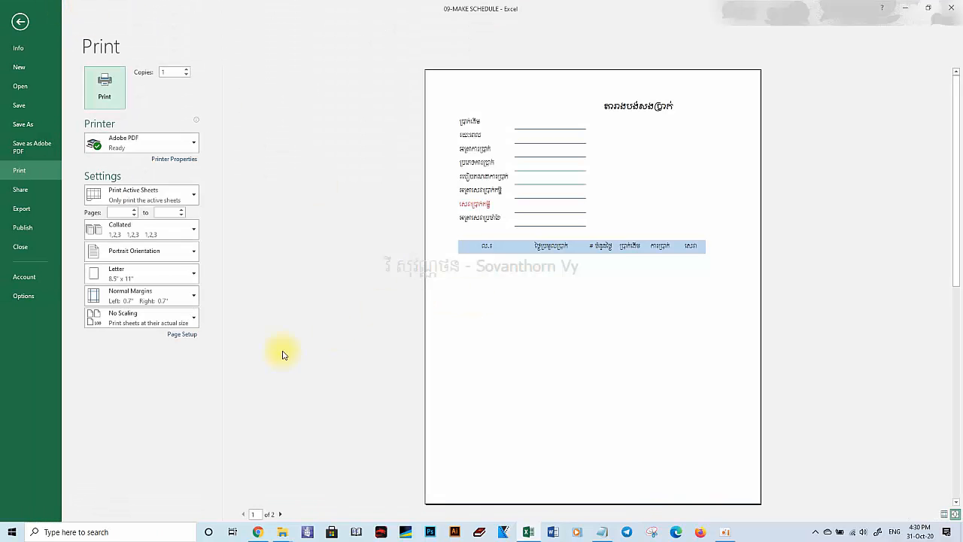
pyautogui.click(183, 334)
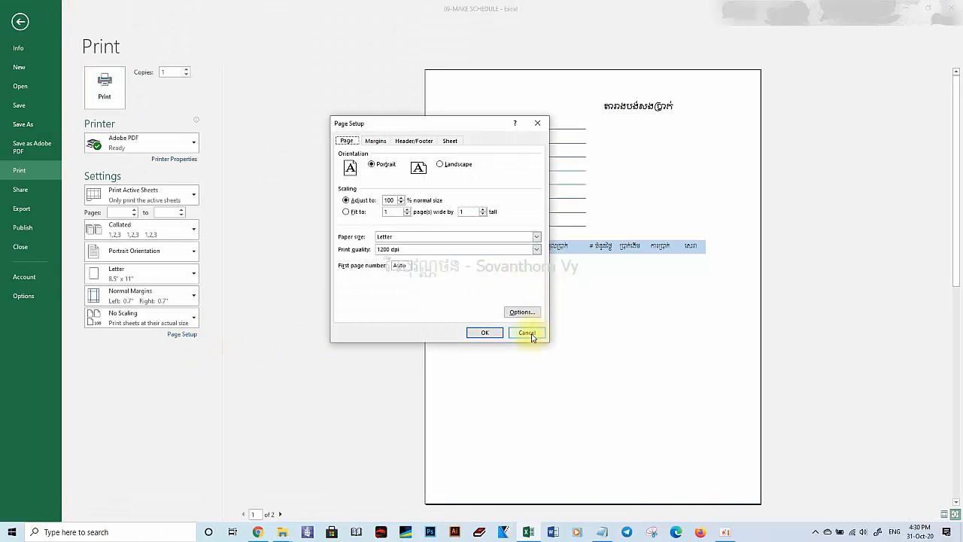
pyautogui.click(449, 238)
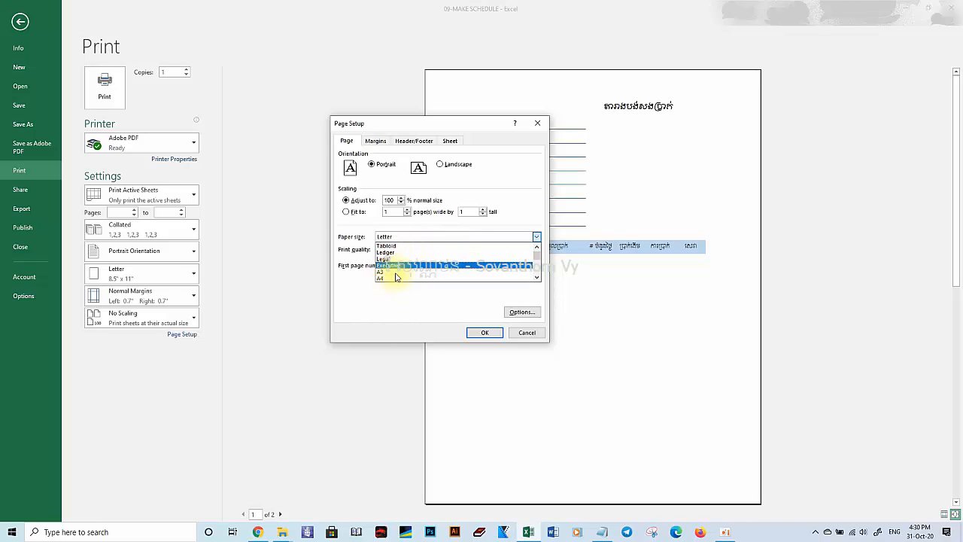
pyautogui.click(389, 274)
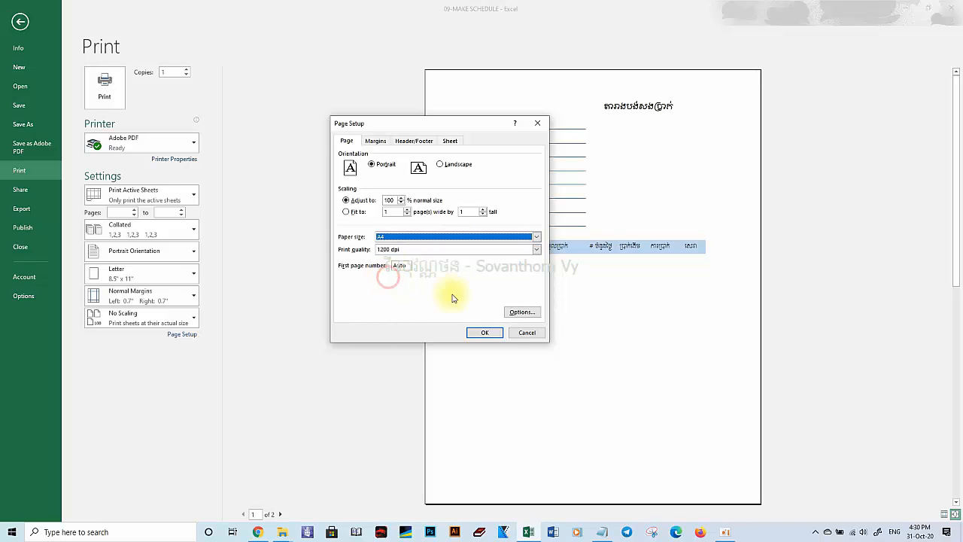
pyautogui.click(376, 141)
pyautogui.click(366, 279)
pyautogui.click(484, 332)
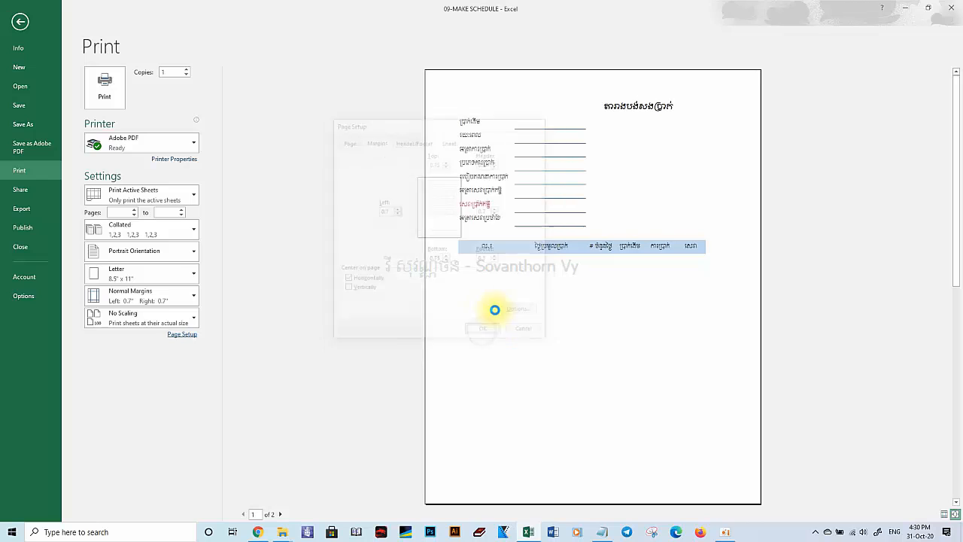
# Step: Show margin guides in the print preview, then set the left and right margins to 0.45 and the top and bottom margins to 0.5
pyautogui.click(954, 514)
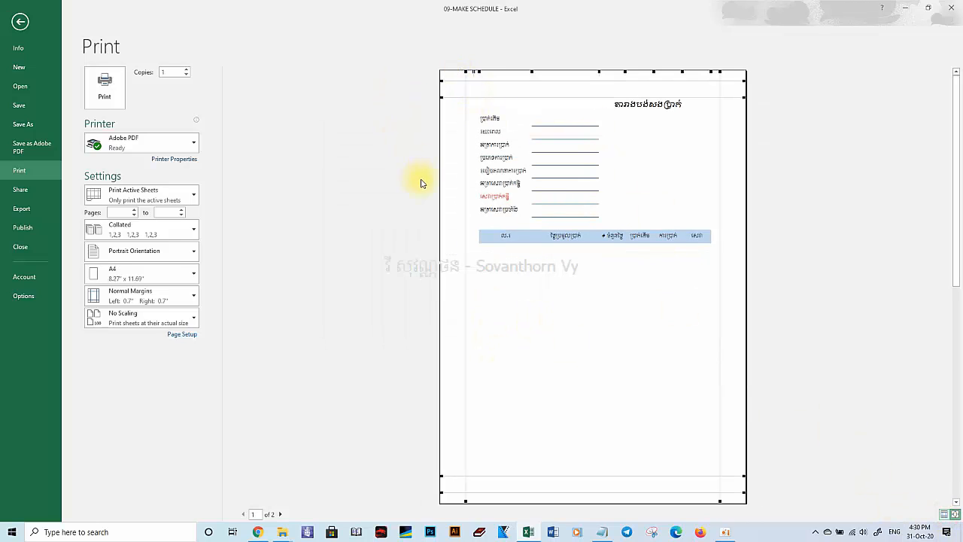
pyautogui.click(186, 335)
pyautogui.click(375, 141)
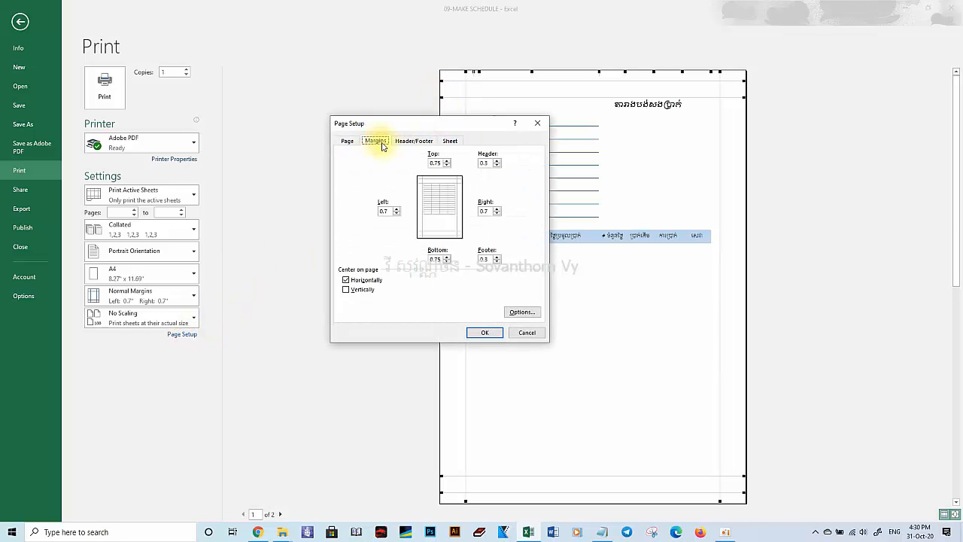
pyautogui.doubleClick(385, 211)
pyautogui.write('0.45')
pyautogui.doubleClick(485, 212)
pyautogui.write('0.45')
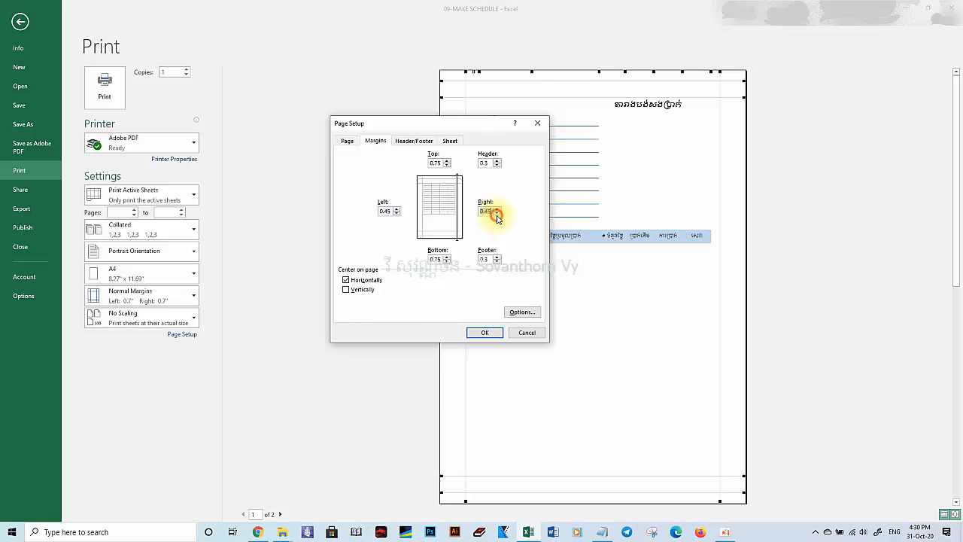
pyautogui.doubleClick(436, 259)
pyautogui.write('0.5')
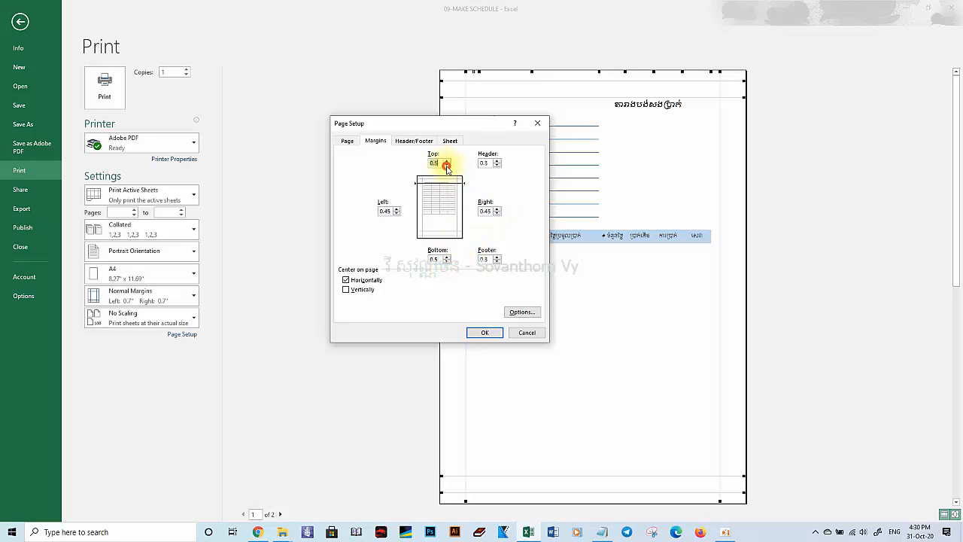
pyautogui.click(484, 332)
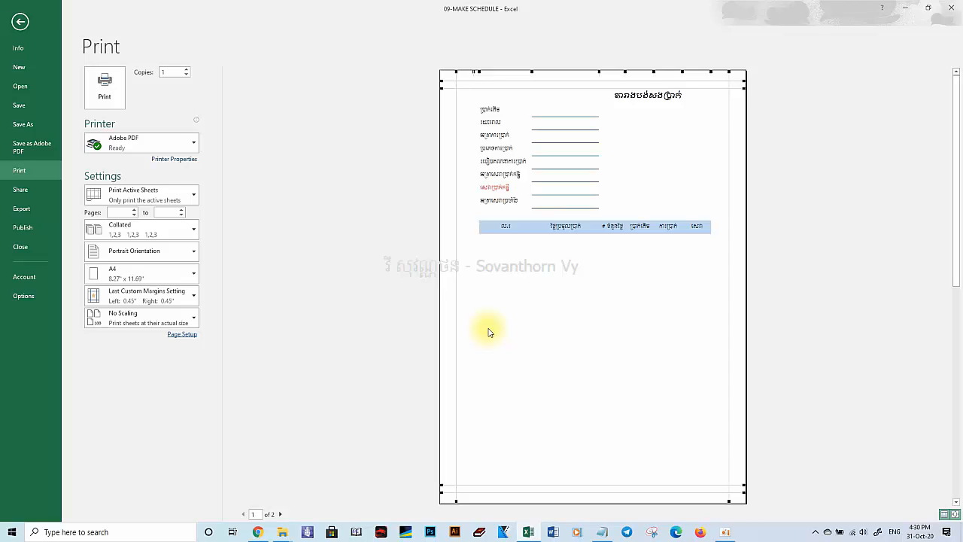
# Step: Set the print scaling to 90% and raise the top margin guide to about 0.43 before returning to the worksheet
pyautogui.click(182, 336)
pyautogui.click(401, 201)
pyautogui.click(401, 201)
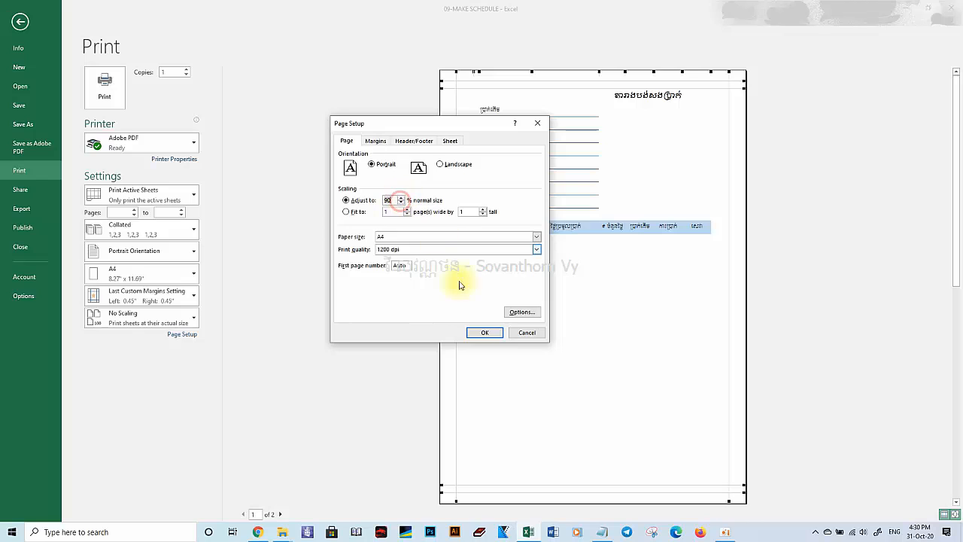
pyautogui.click(484, 332)
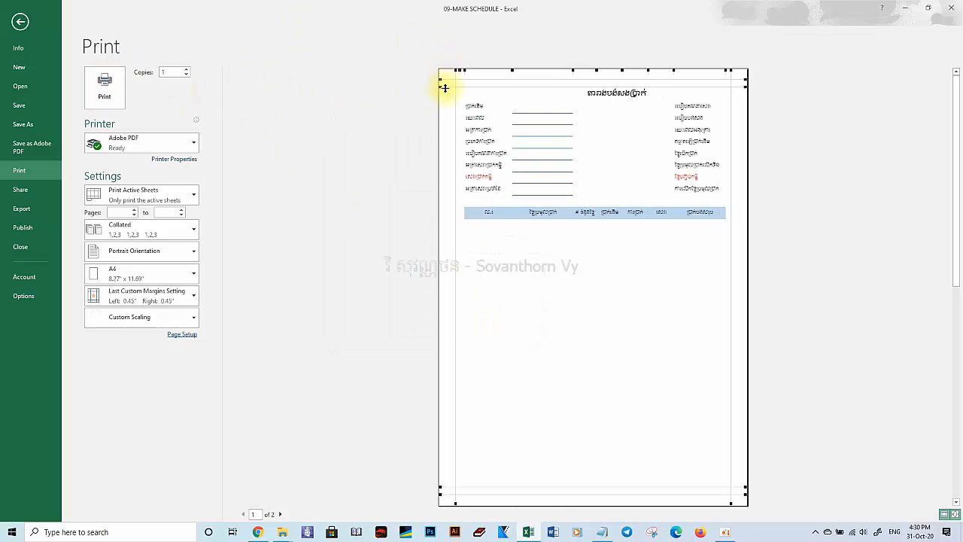
pyautogui.moveTo(445, 88); pyautogui.dragTo(441, 82)
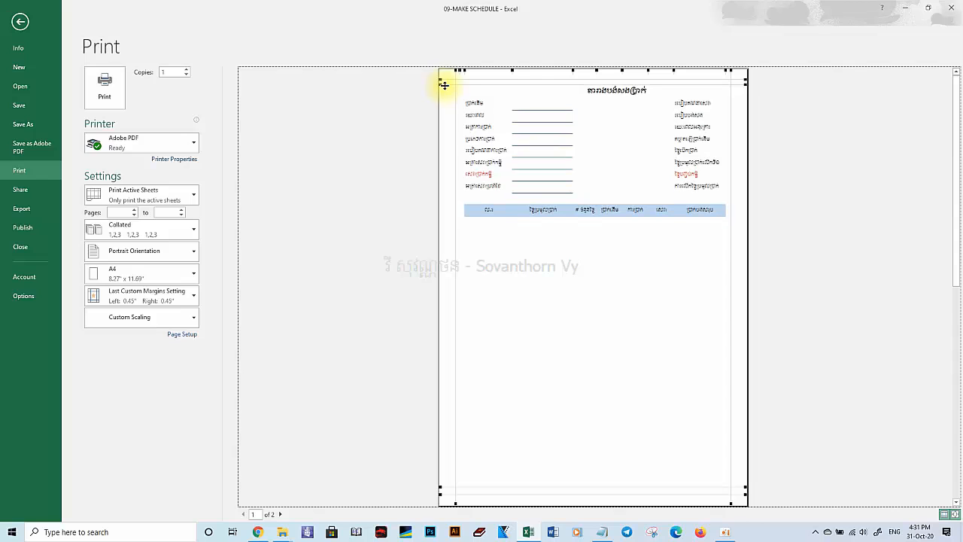
pyautogui.click(20, 21)
pyautogui.click(301, 249)
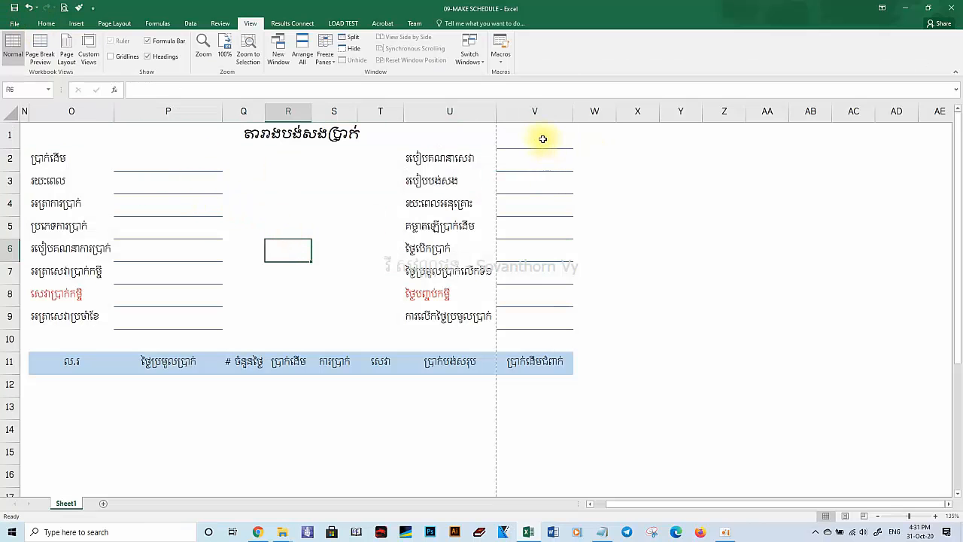
pyautogui.click(62, 8)
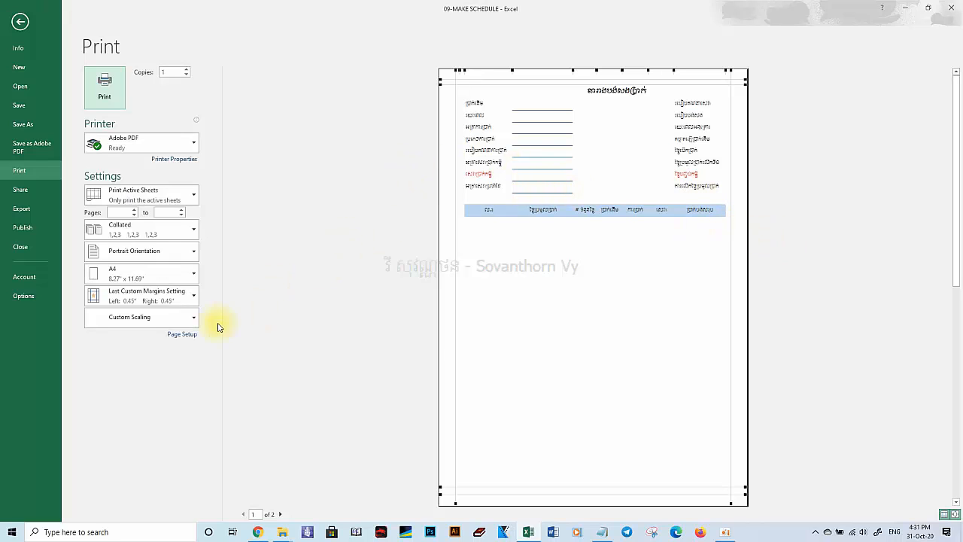
pyautogui.click(183, 334)
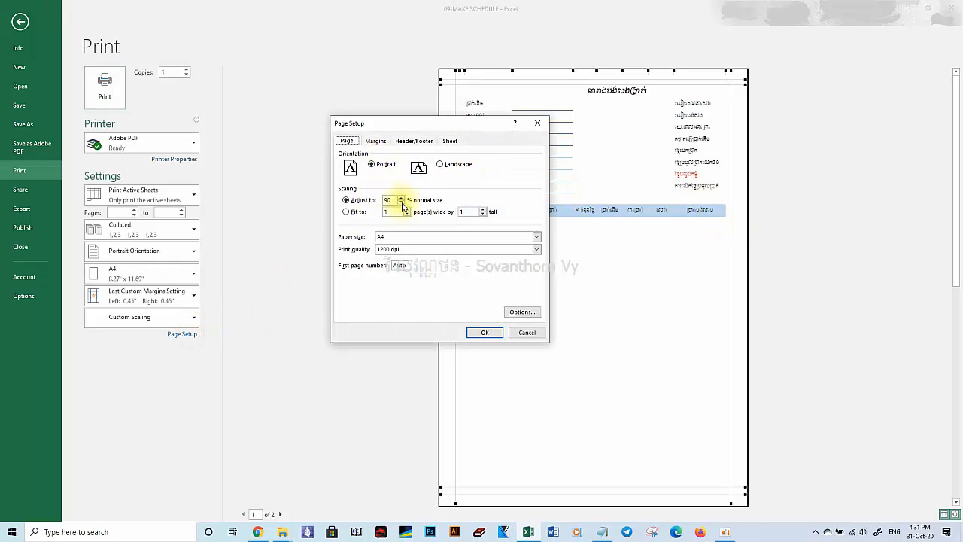
pyautogui.click(376, 143)
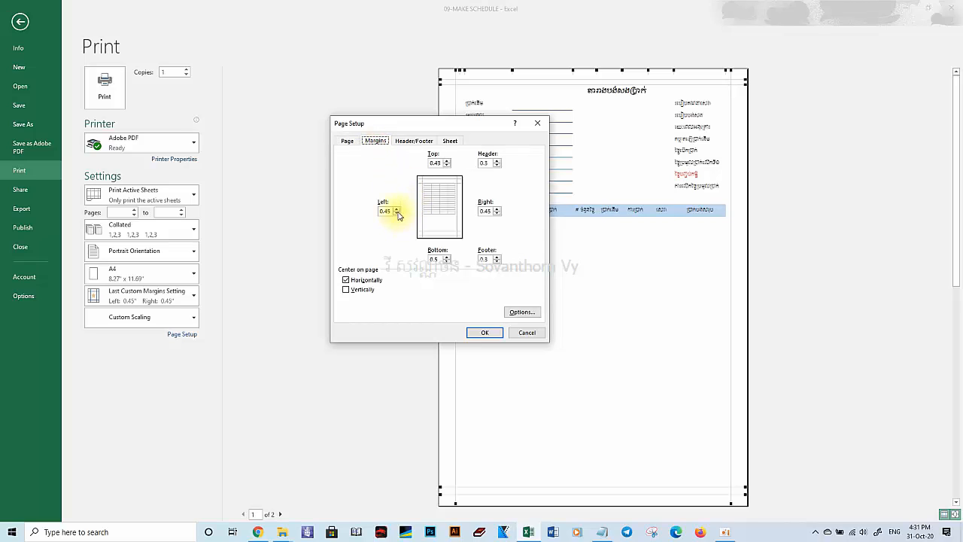
pyautogui.click(396, 214)
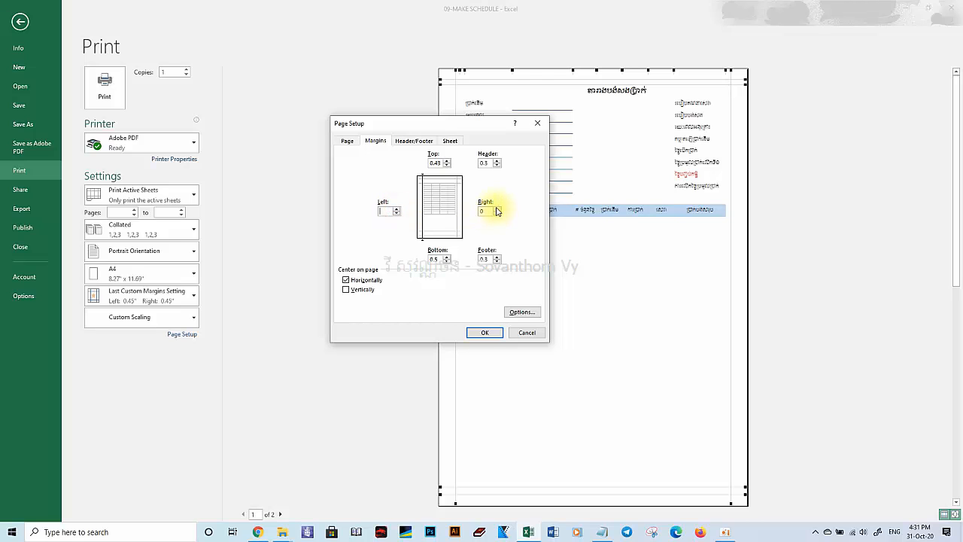
pyautogui.click(526, 332)
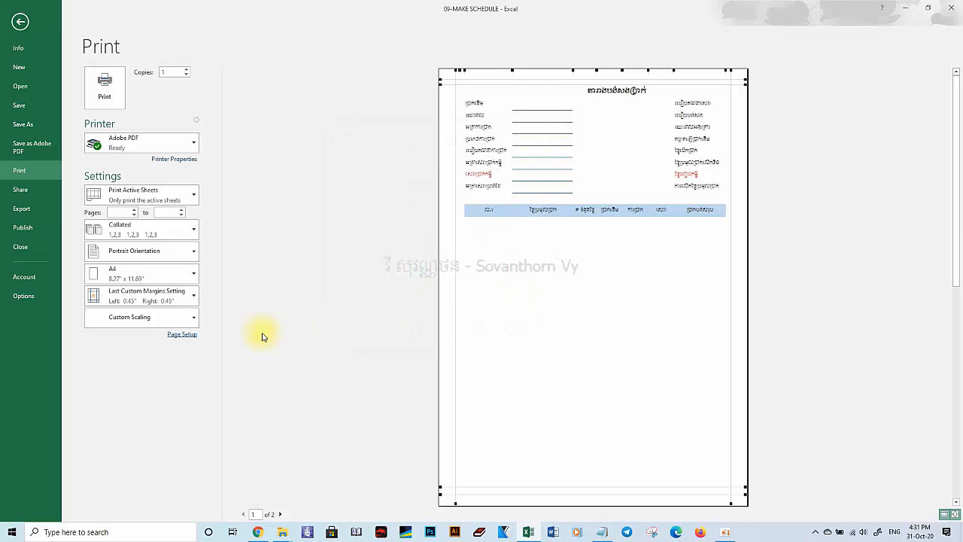
pyautogui.click(188, 334)
pyautogui.click(377, 141)
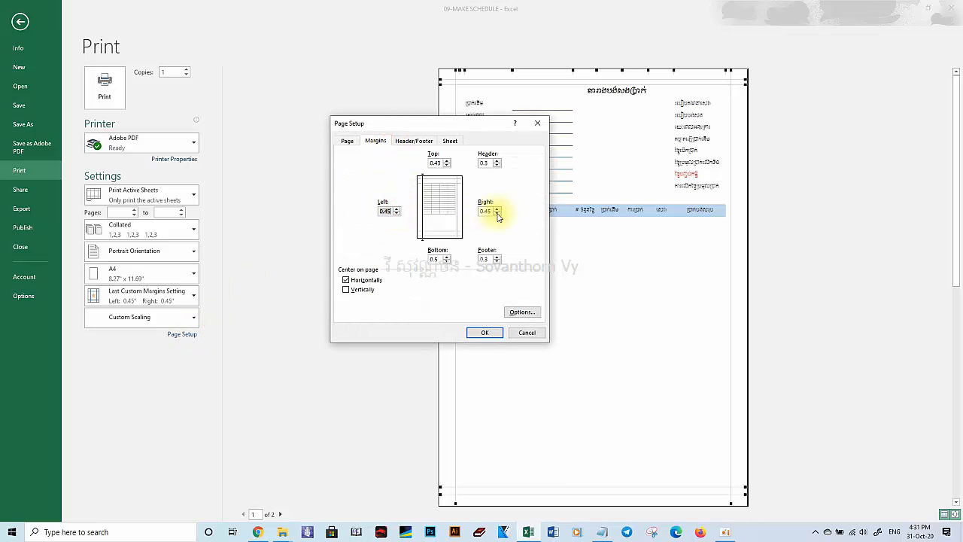
pyautogui.click(484, 332)
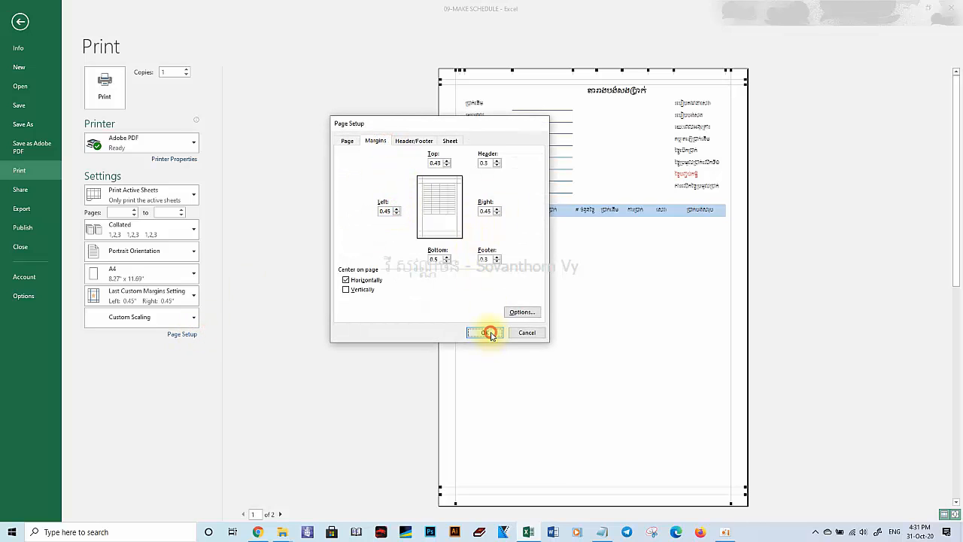
# Step: Set the print scaling to 85% of normal size
pyautogui.click(185, 335)
pyautogui.click(375, 140)
pyautogui.click(348, 140)
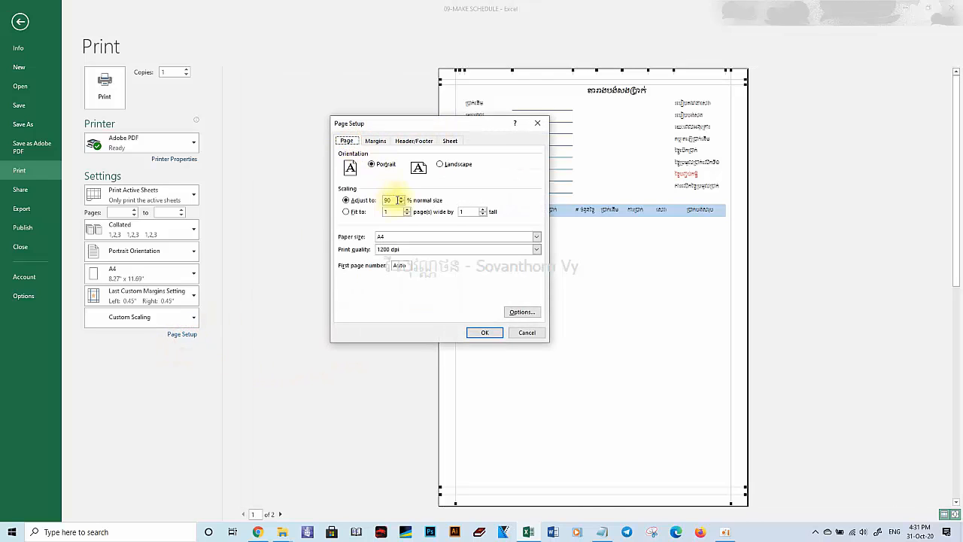
pyautogui.click(401, 203)
pyautogui.click(484, 332)
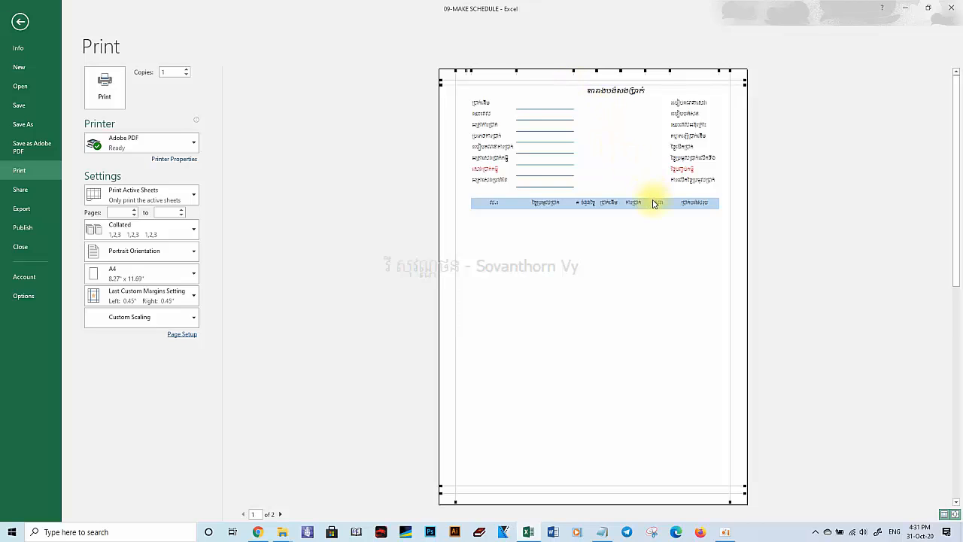
# Step: Set the left and right margins to 0.4 and reduce the print scaling below 85% so all schedule columns fit on one page
pyautogui.click(181, 335)
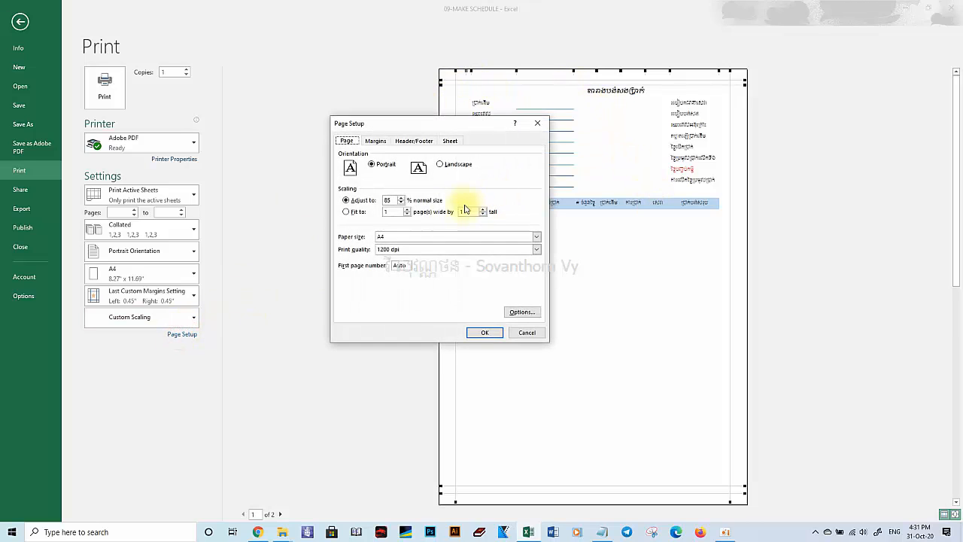
pyautogui.click(376, 140)
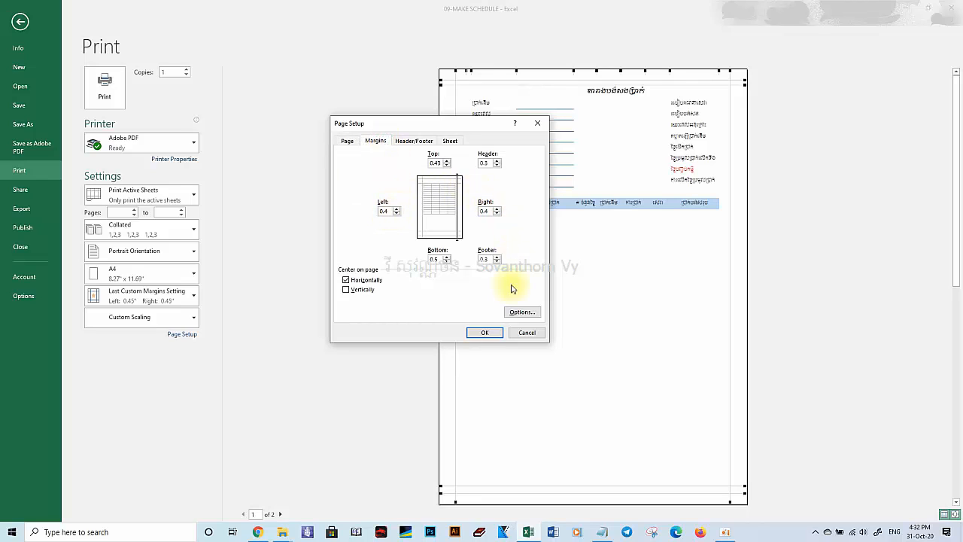
pyautogui.click(488, 334)
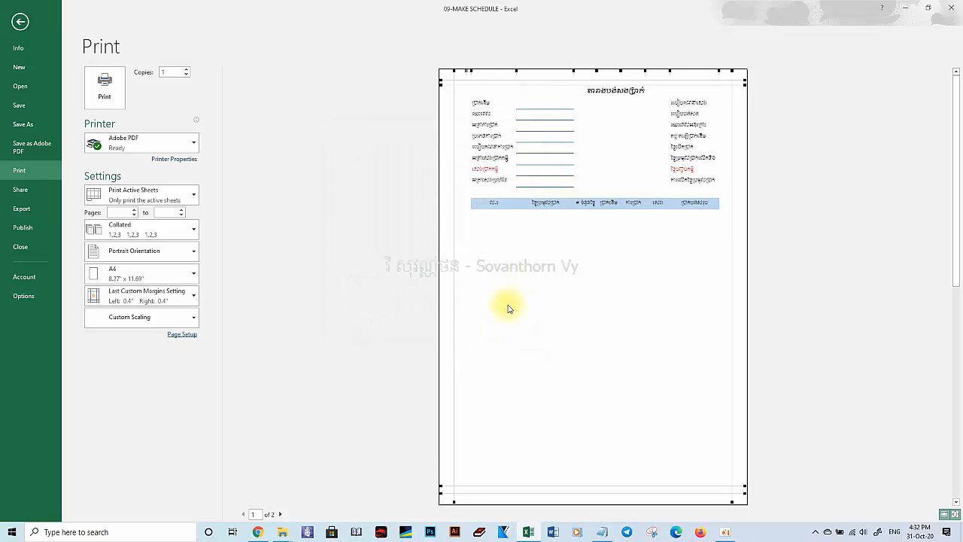
pyautogui.click(182, 336)
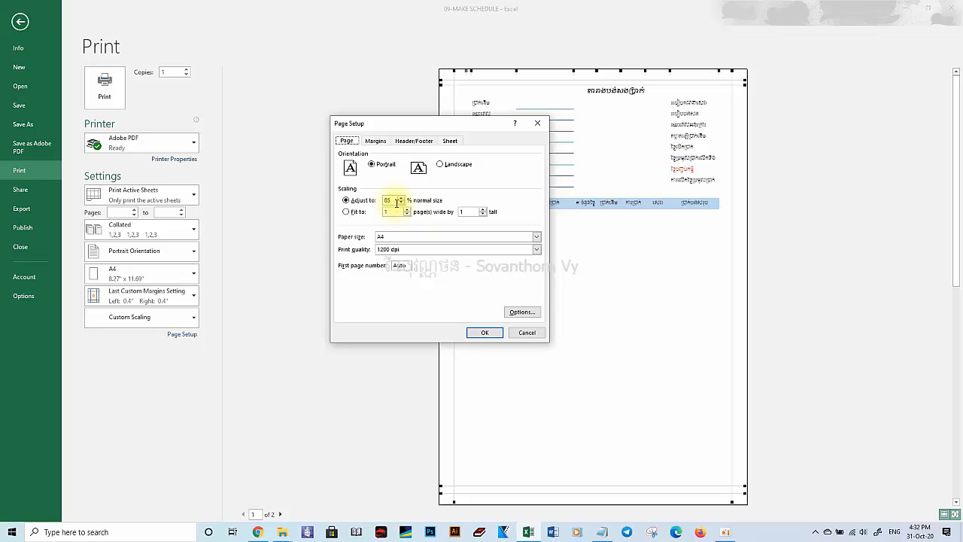
pyautogui.click(485, 332)
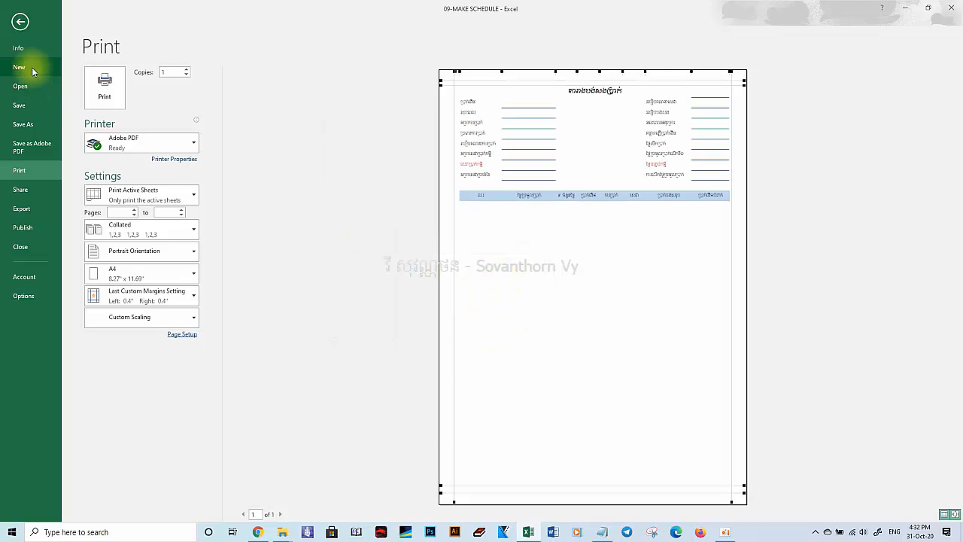
# Step: Return to the worksheet and narrow column W beside the schedule to about the width of spacer column N
pyautogui.click(20, 22)
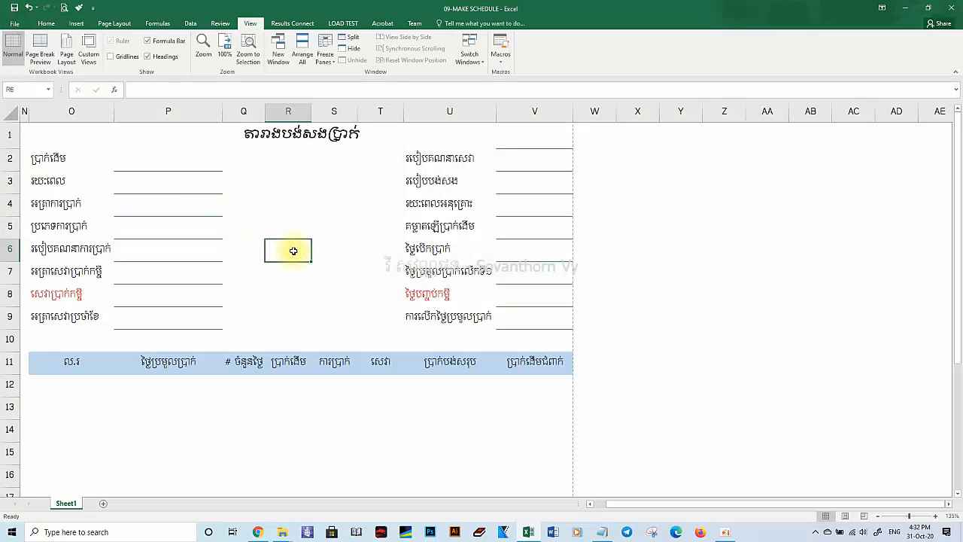
pyautogui.click(193, 206)
pyautogui.click(165, 140)
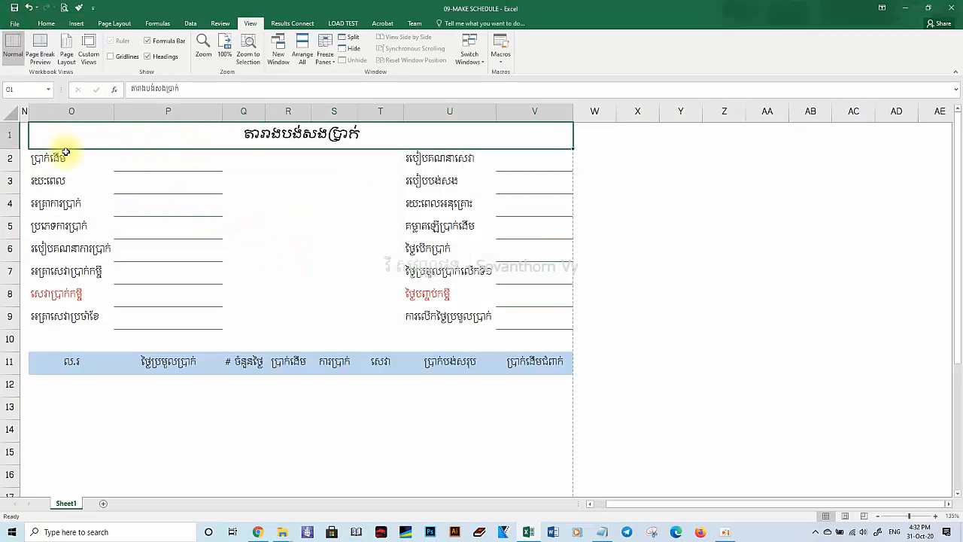
pyautogui.click(23, 111)
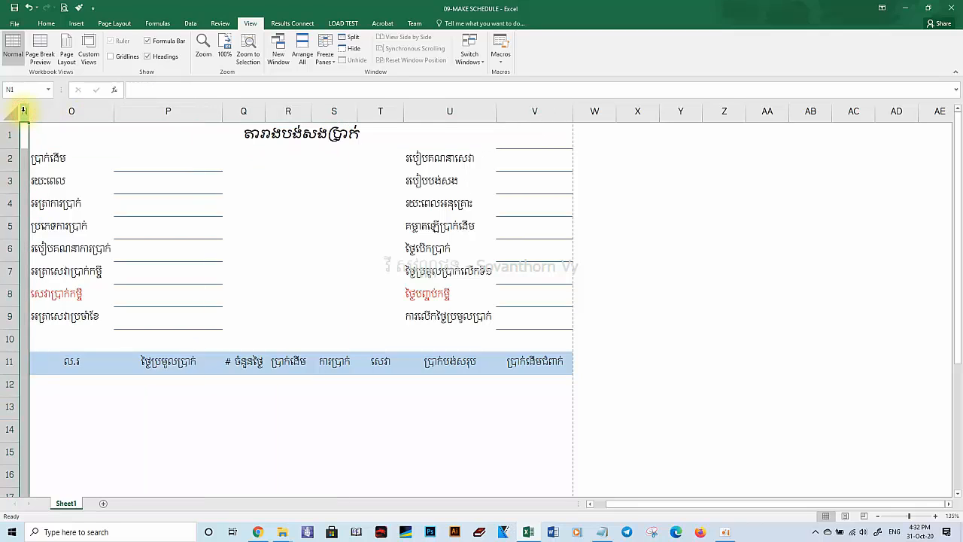
pyautogui.rightClick(24, 111)
pyautogui.click(186, 134)
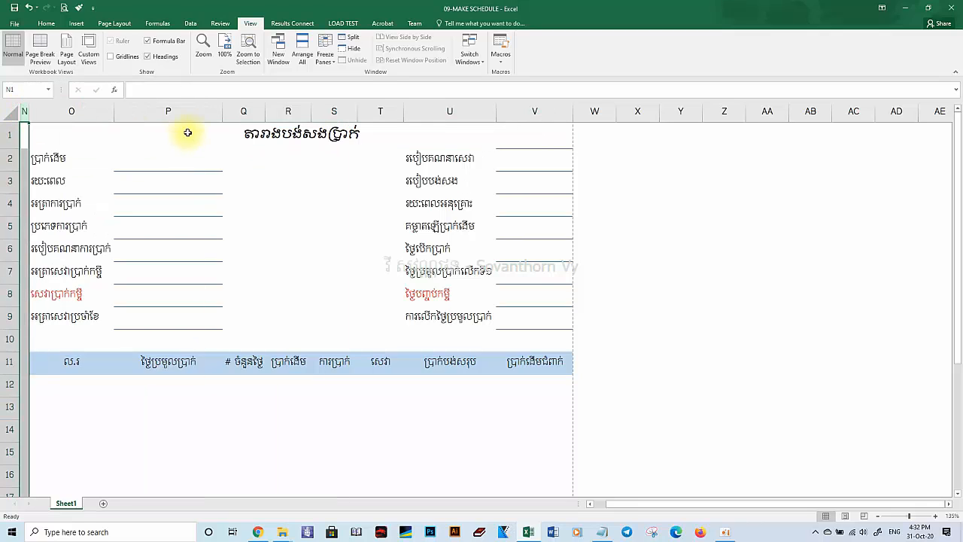
pyautogui.keyDown('shift'); pyautogui.click(598, 111); pyautogui.keyUp('shift')
pyautogui.click(606, 115)
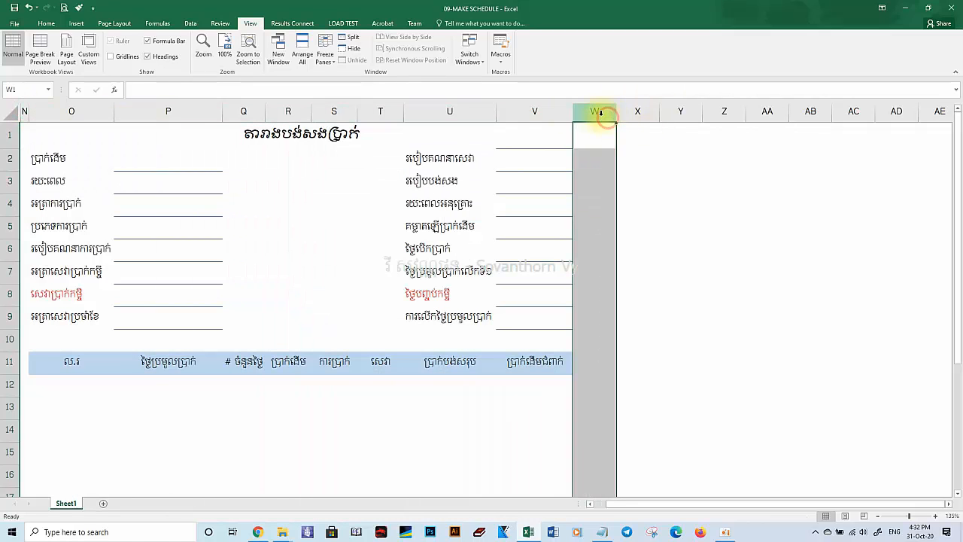
pyautogui.click(24, 111)
pyautogui.moveTo(615, 111); pyautogui.dragTo(576, 110)
pyautogui.click(637, 163)
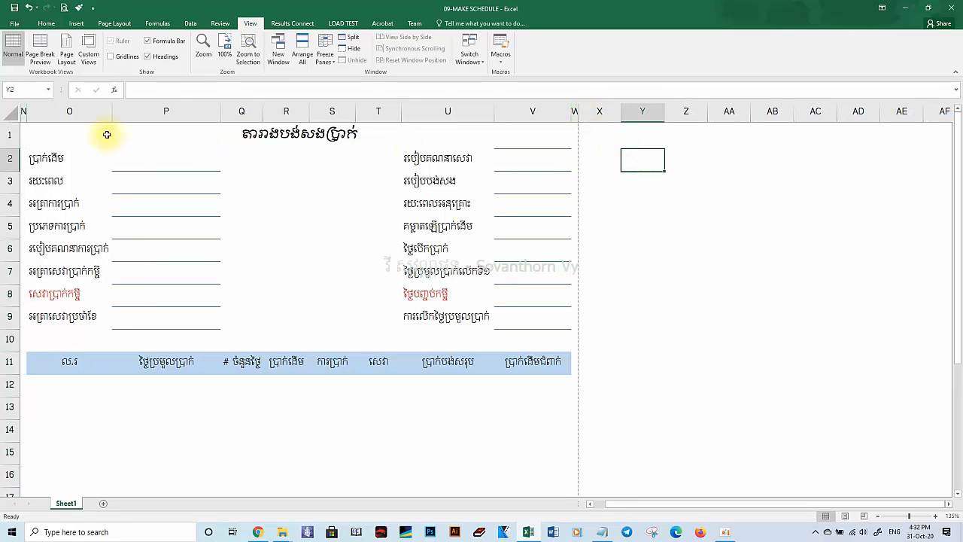
# Step: Set the range N1:W38 as the sheet's print area
pyautogui.click(24, 128)
pyautogui.moveTo(24, 128); pyautogui.dragTo(575, 289)
pyautogui.click(44, 24)
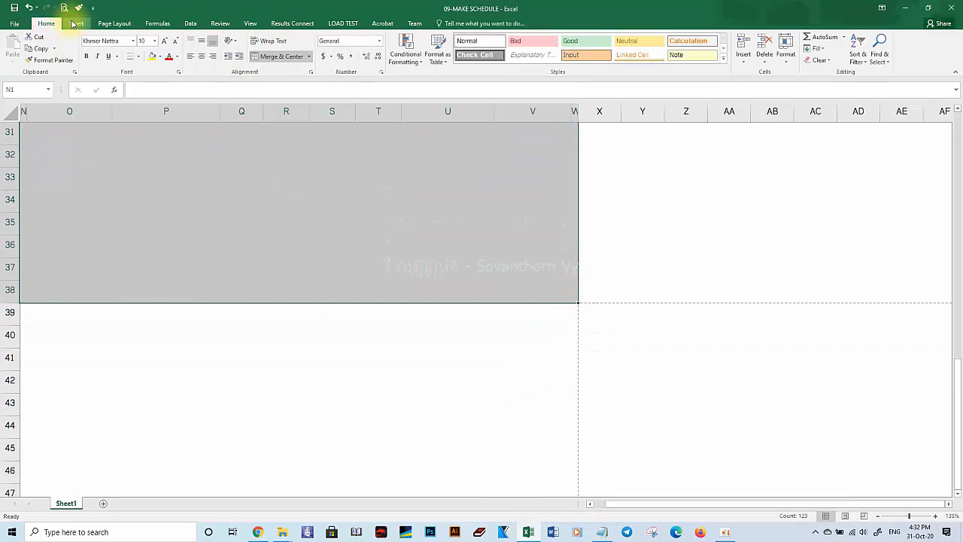
pyautogui.click(76, 23)
pyautogui.click(100, 23)
pyautogui.click(153, 57)
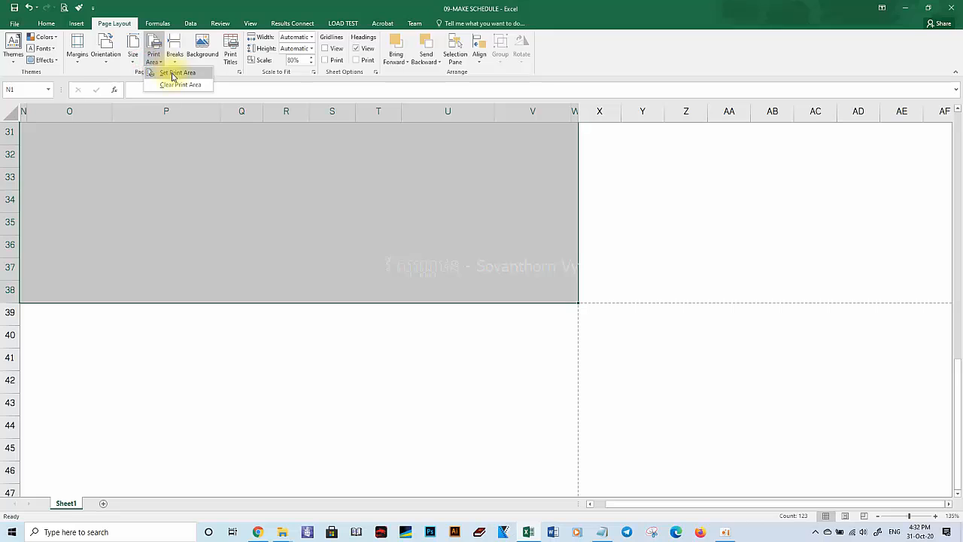
pyautogui.click(169, 72)
pyautogui.click(599, 295)
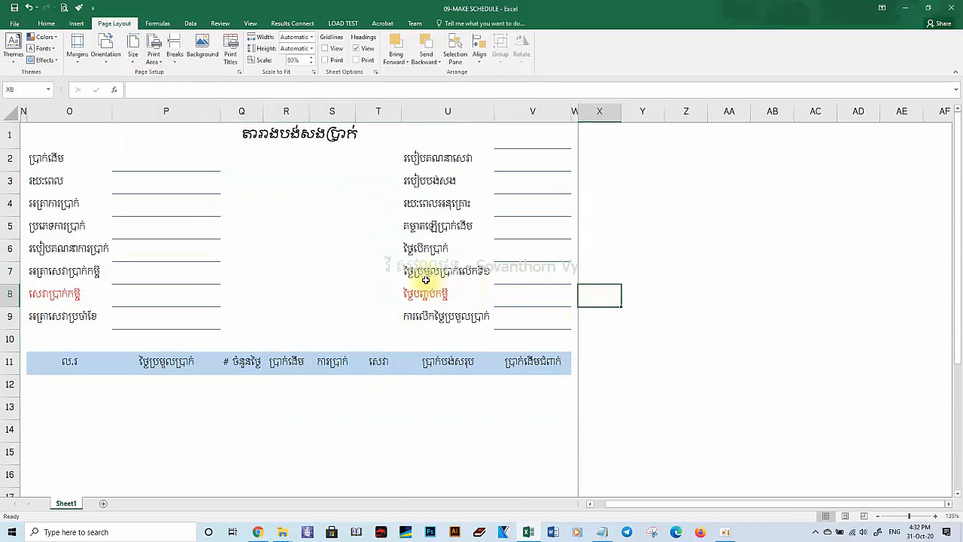
# Step: Check the print area boundary on the sheet and set the ribbon to auto-hide
pyautogui.click(306, 235)
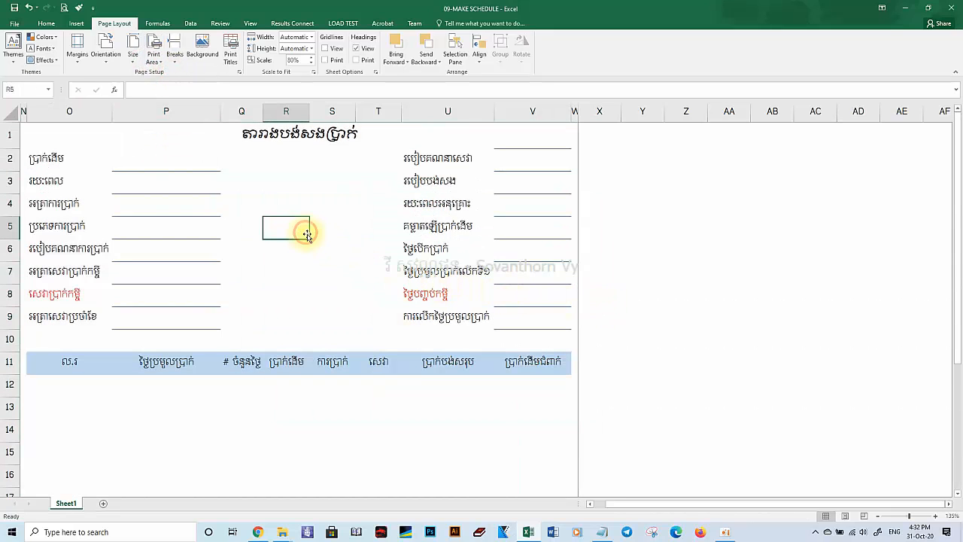
pyautogui.scroll(-2, 204, 178)
pyautogui.scroll(2, 203, 178)
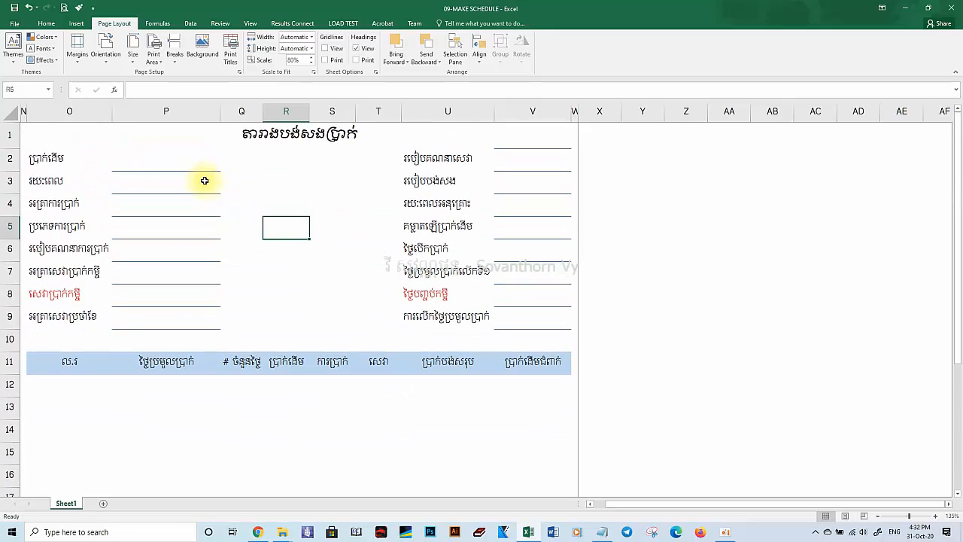
pyautogui.doubleClick(110, 23)
pyautogui.click(201, 131)
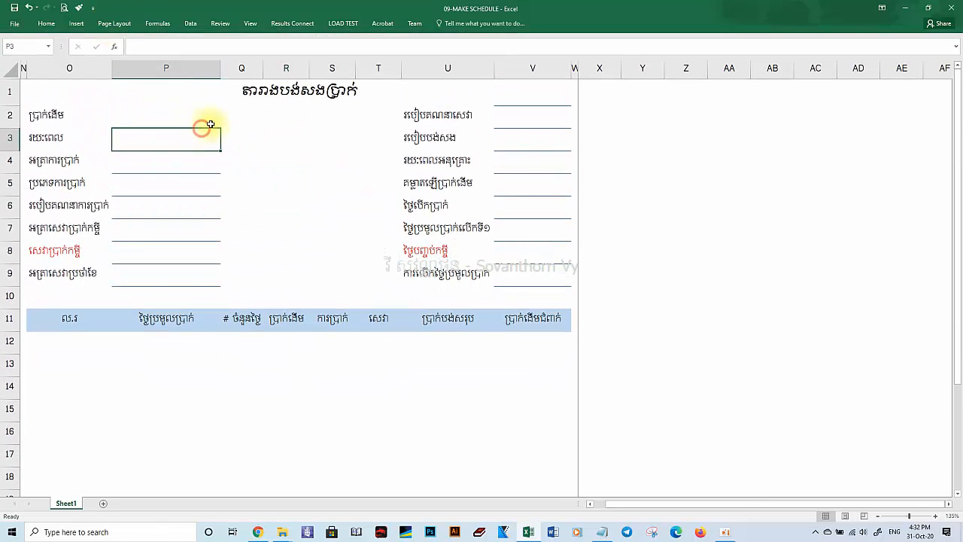
pyautogui.click(882, 7)
pyautogui.click(887, 25)
pyautogui.click(376, 173)
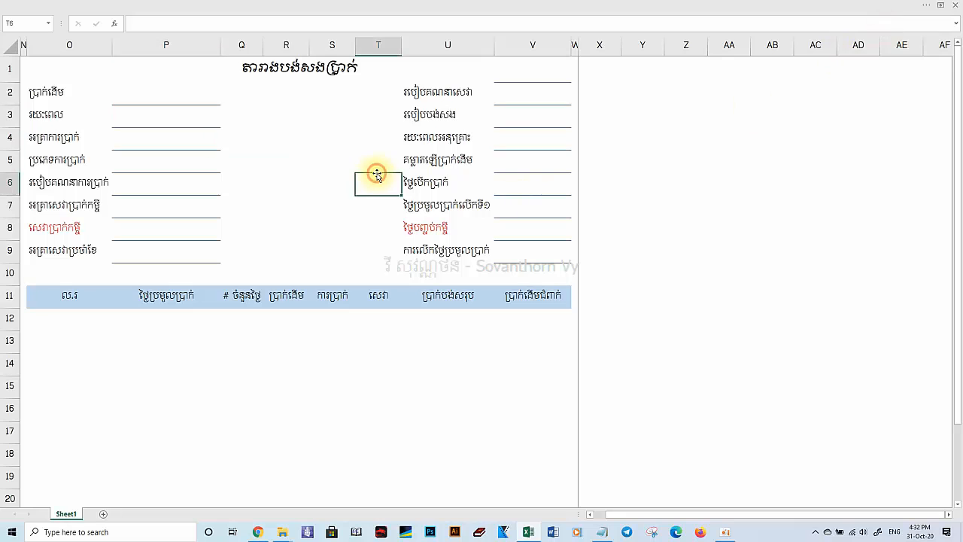
# Step: Hide the formula bar and the row and column headings from the worksheet view
pyautogui.click(259, 4)
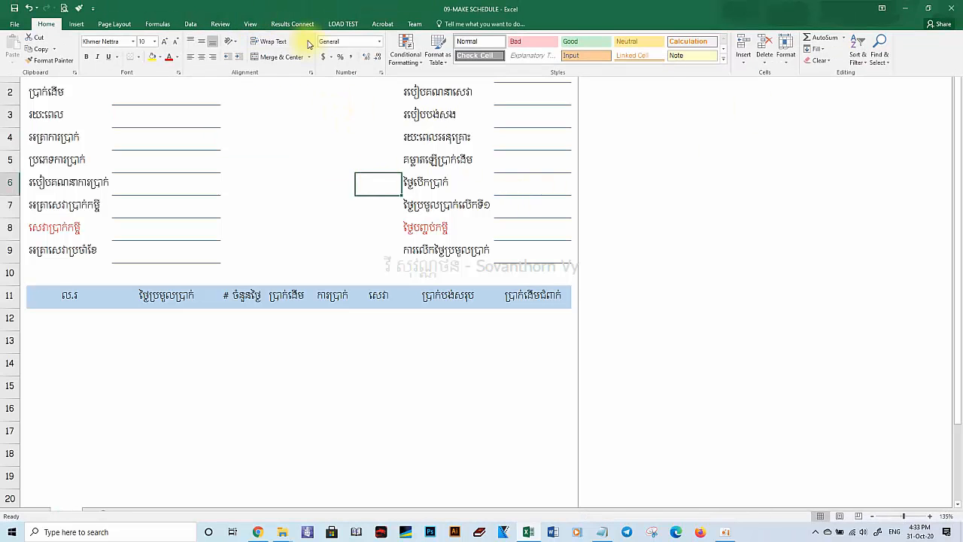
pyautogui.click(250, 23)
pyautogui.click(161, 56)
pyautogui.click(275, 144)
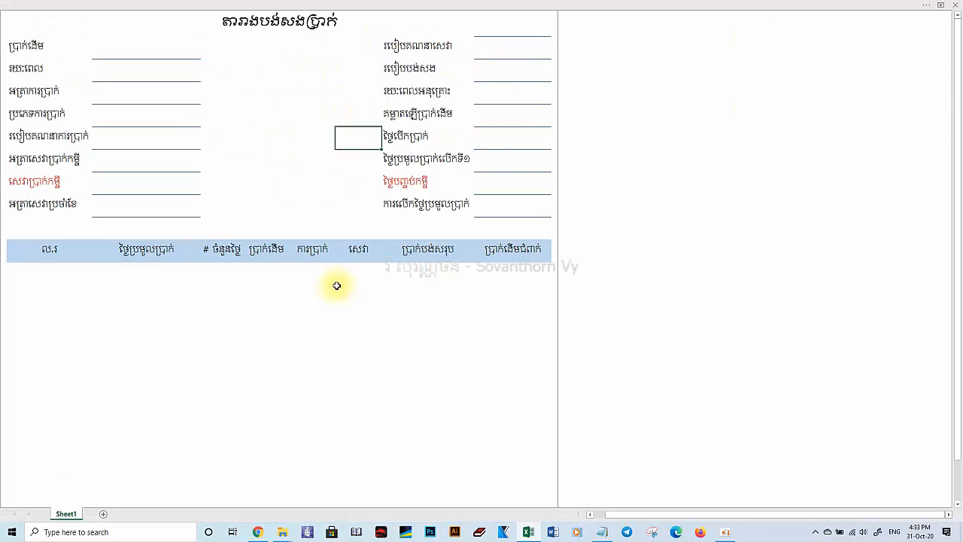
pyautogui.click(353, 359)
# Step: Show the headings, gridlines and formula bar again and make title row 1 slightly taller
pyautogui.click(191, 4)
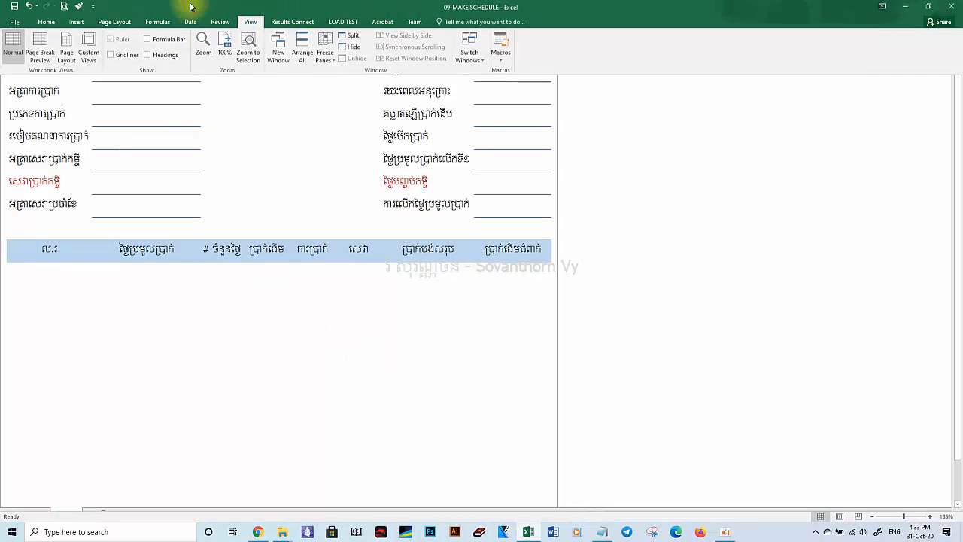
pyautogui.click(147, 57)
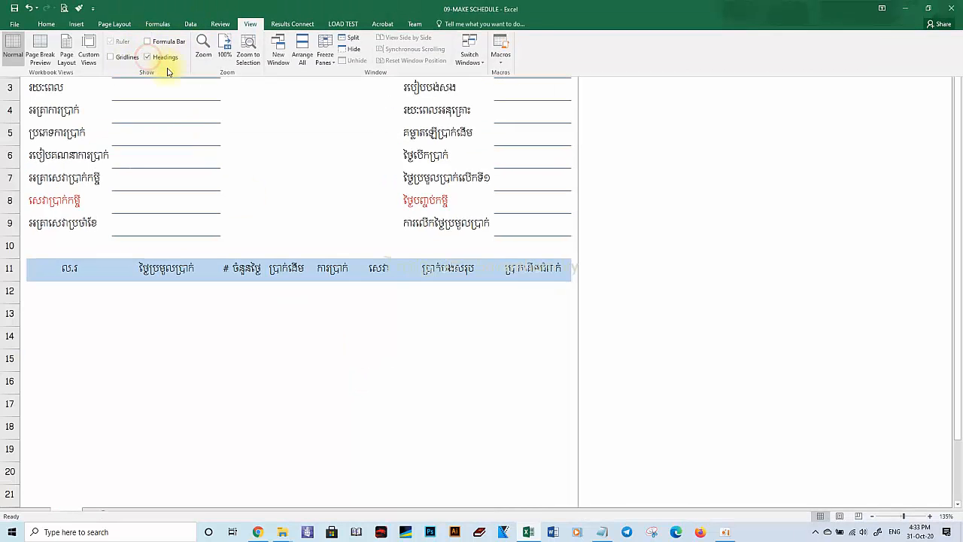
pyautogui.click(111, 57)
pyautogui.click(161, 103)
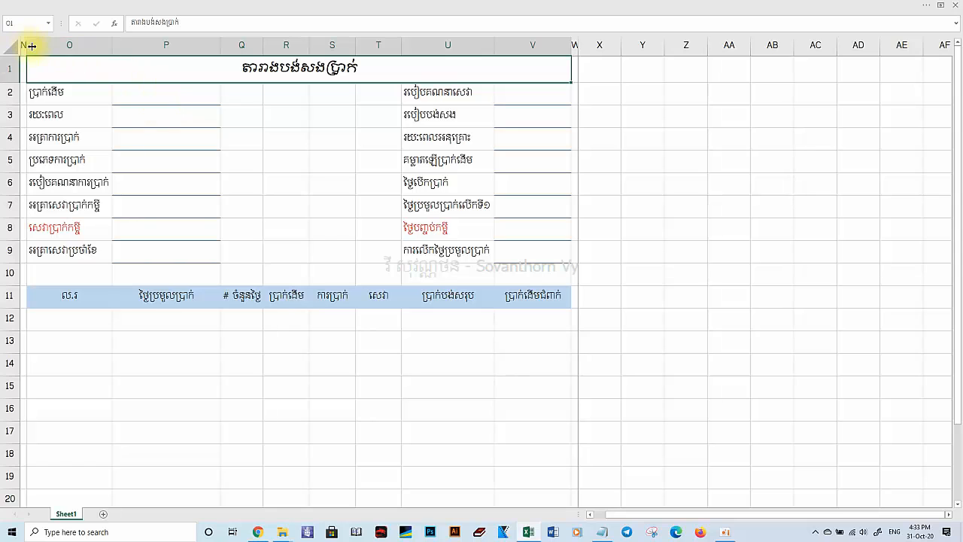
pyautogui.moveTo(11, 83); pyautogui.dragTo(11, 91)
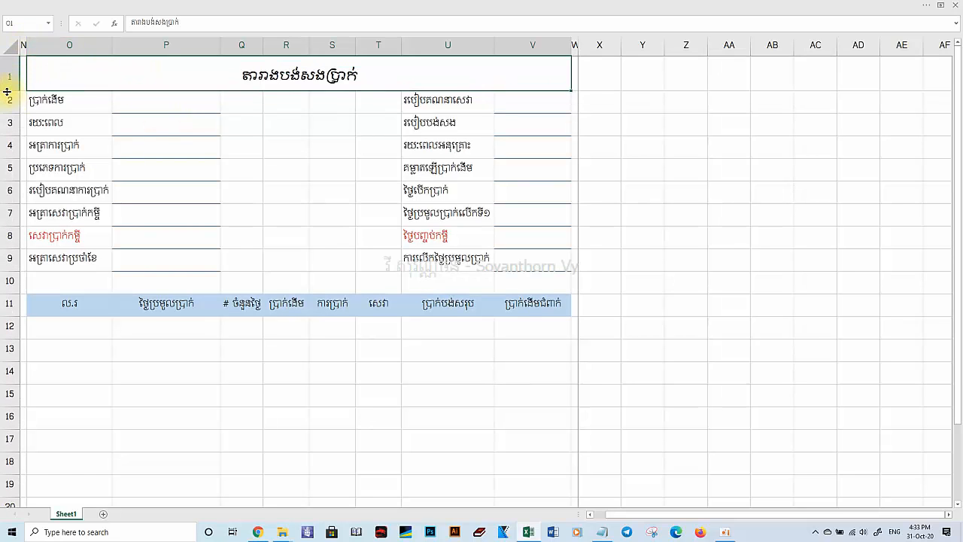
pyautogui.click(182, 157)
pyautogui.click(284, 182)
# Step: Turn off the headings, gridlines and formula bar so only the schedule template remains on screen
pyautogui.click(219, 6)
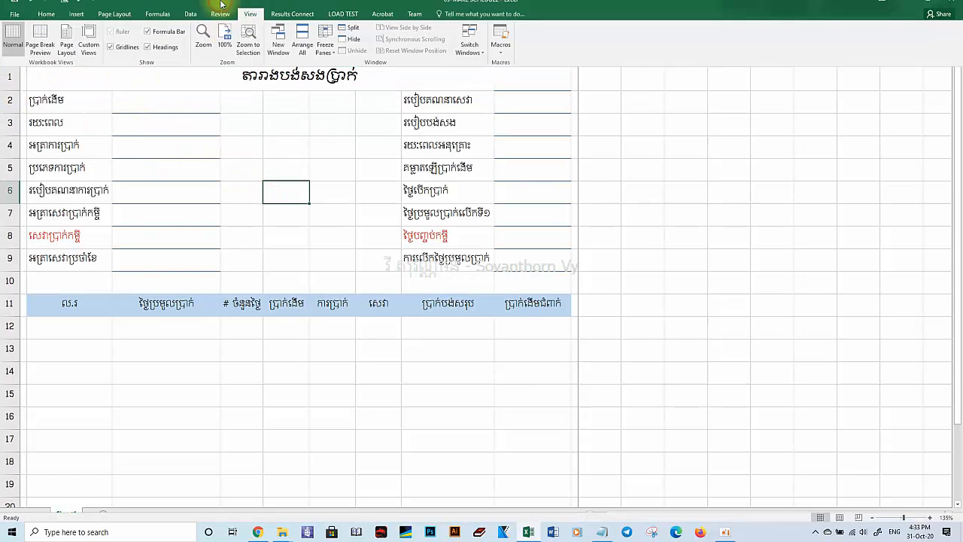
pyautogui.click(158, 57)
pyautogui.click(160, 41)
pyautogui.click(307, 165)
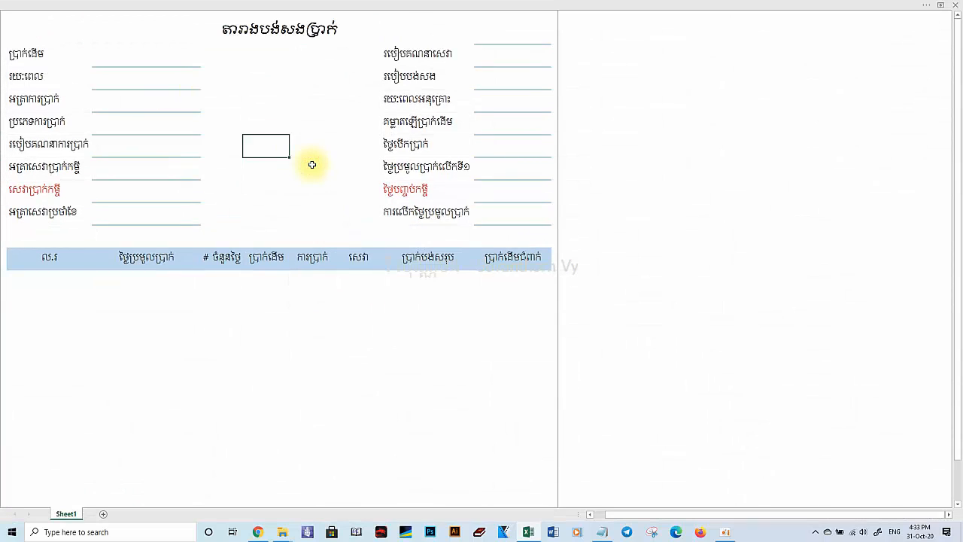
pyautogui.click(311, 164)
# Step: Enter a principal of 1000, a term of 6 months and a monthly interest rate of 1.53%
pyautogui.click(110, 55)
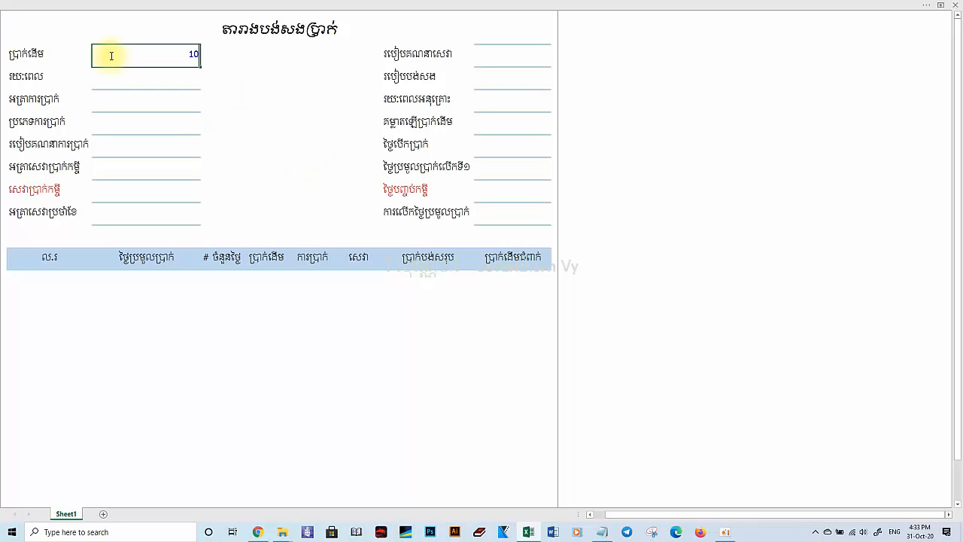
pyautogui.write('1000')
pyautogui.press('Return')
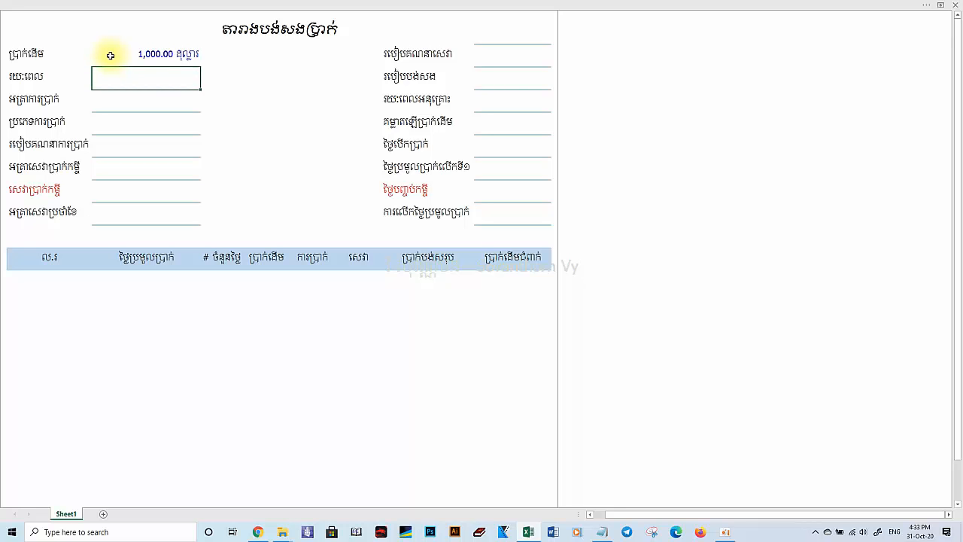
pyautogui.press('Return')
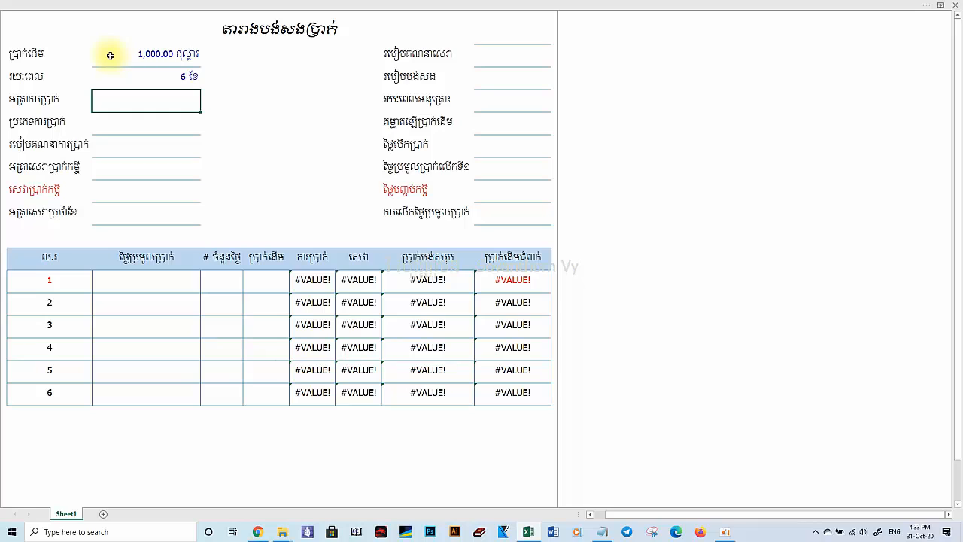
pyautogui.write('1.53')
pyautogui.press('Return')
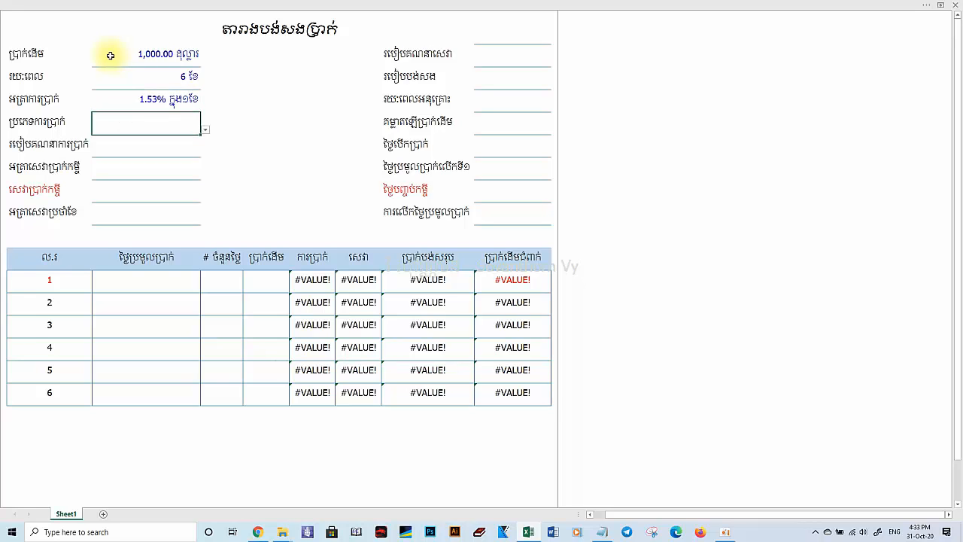
# Step: Set the interest type to 360/360 and the interest calculation method to ថយតាមប្រាក់ដើម
pyautogui.click(204, 129)
pyautogui.click(147, 140)
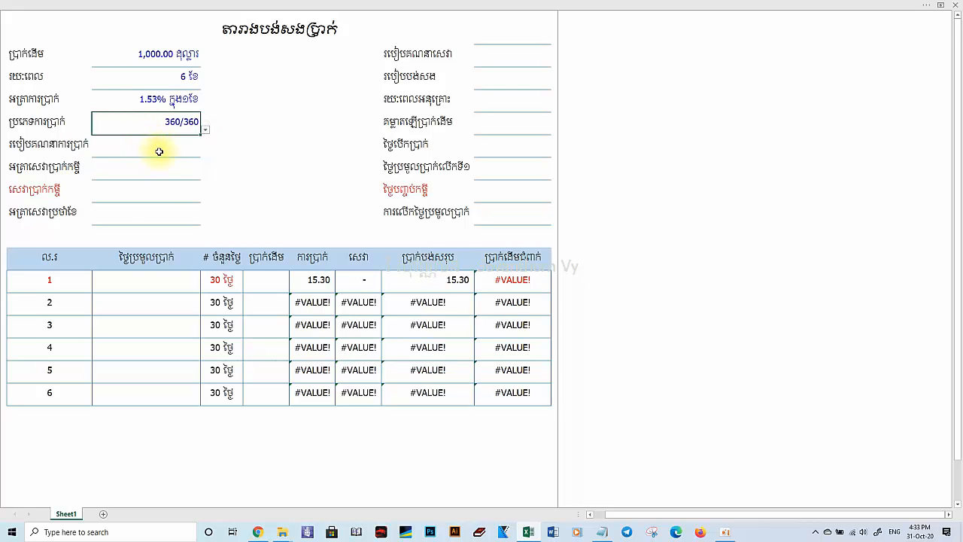
pyautogui.click(157, 149)
pyautogui.click(205, 152)
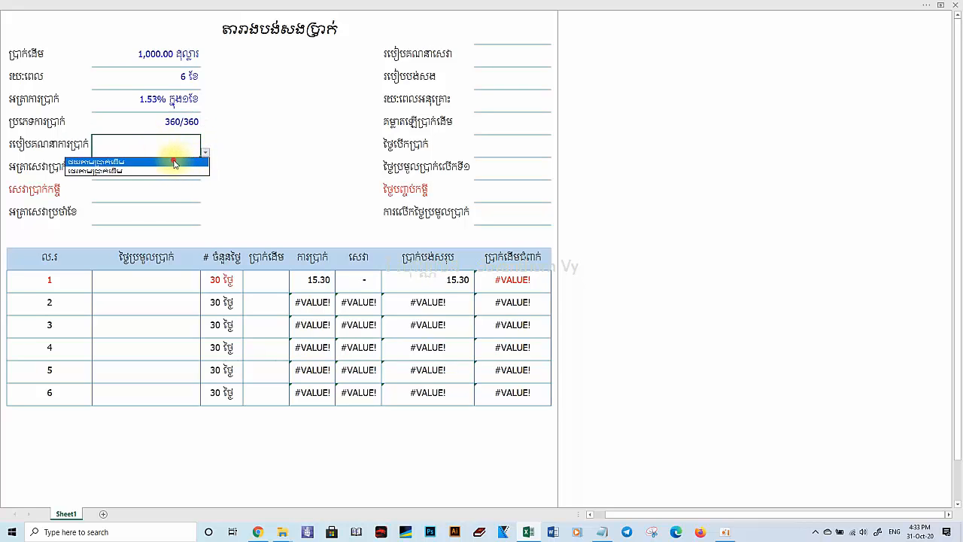
pyautogui.click(170, 160)
# Step: Enter a loan service fee rate of 2% and a monthly service fee rate of 0
pyautogui.click(161, 173)
pyautogui.write('2%')
pyautogui.press('Return')
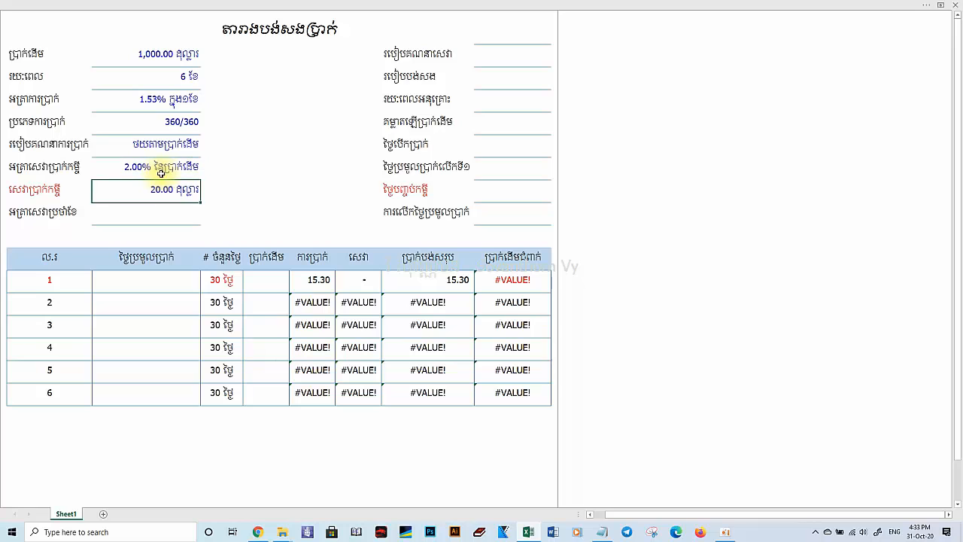
pyautogui.click(155, 213)
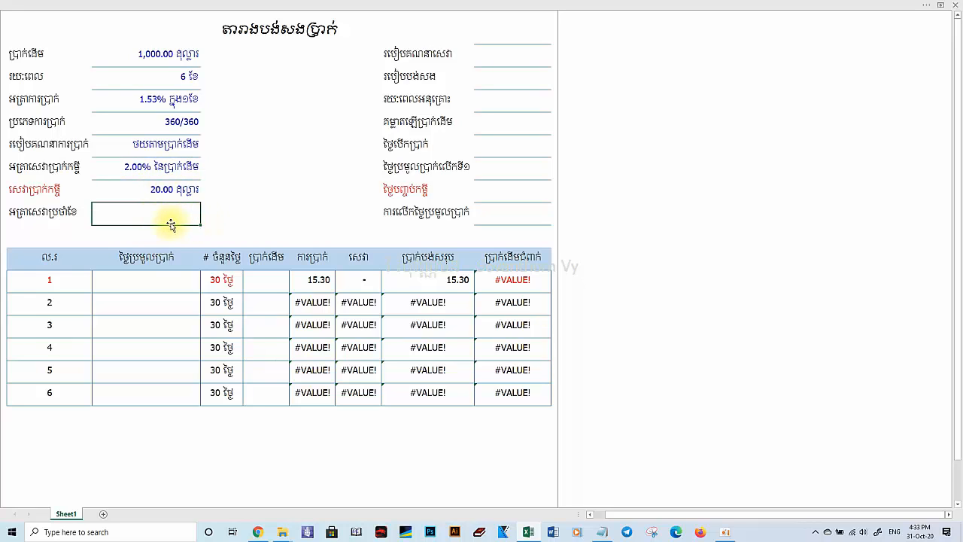
pyautogui.write('0')
pyautogui.press('Return')
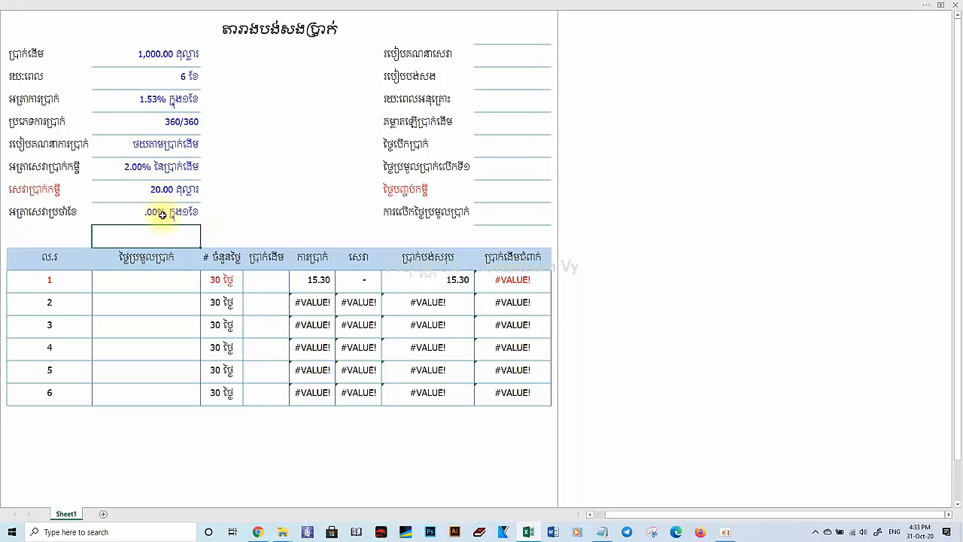
# Step: Set the fee calculation method to ថយតាមប្រាក់ដើម and the repayment method to បង់ដើមរំលស់ថេរ
pyautogui.click(512, 54)
pyautogui.click(554, 62)
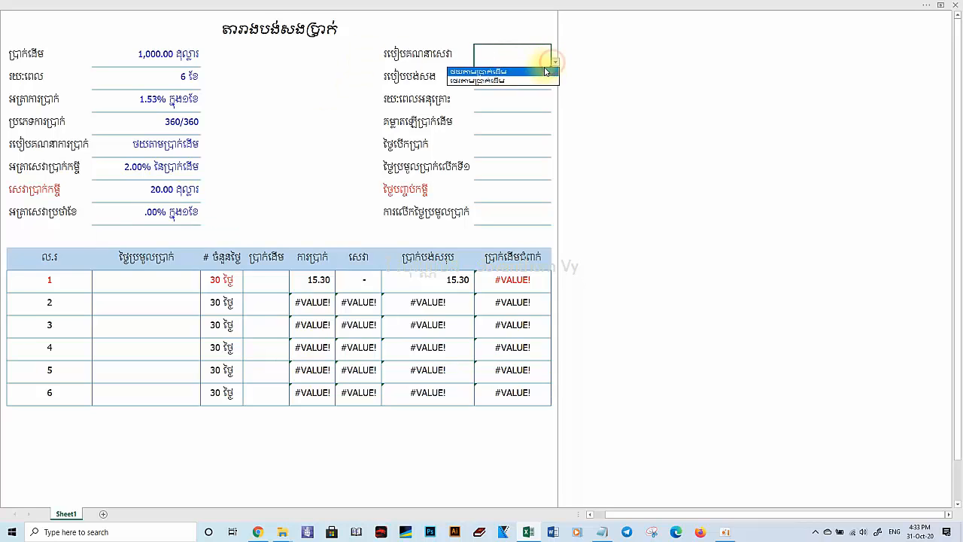
pyautogui.click(546, 71)
pyautogui.click(539, 78)
pyautogui.click(554, 84)
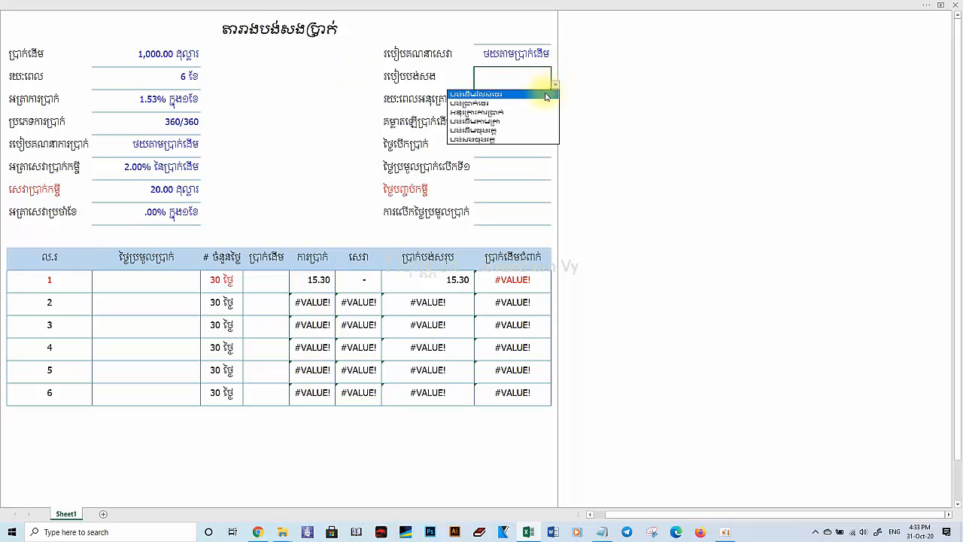
pyautogui.click(546, 95)
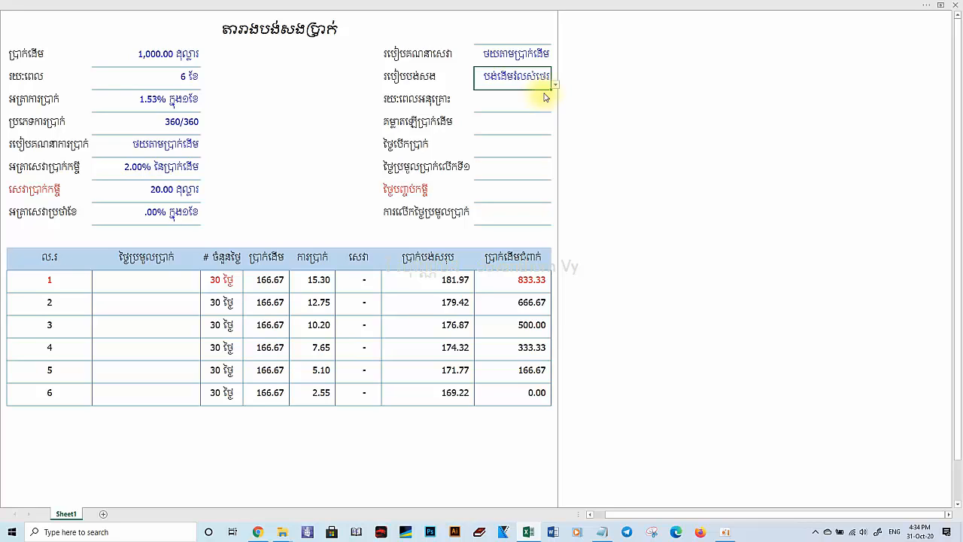
# Step: Enter 0 for both the grace period and the principal repayment interval
pyautogui.click(546, 100)
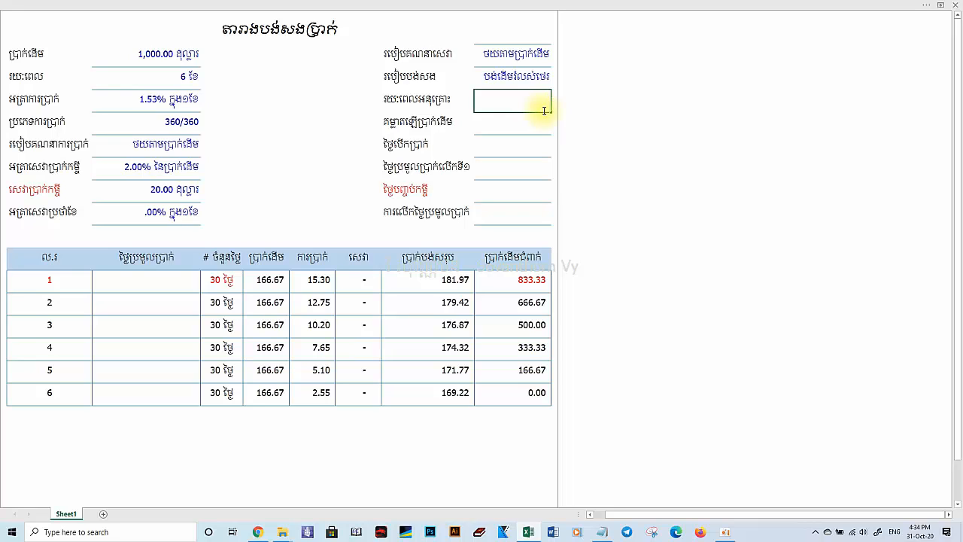
pyautogui.write('0')
pyautogui.press('Return')
pyautogui.write('0')
pyautogui.press('Return')
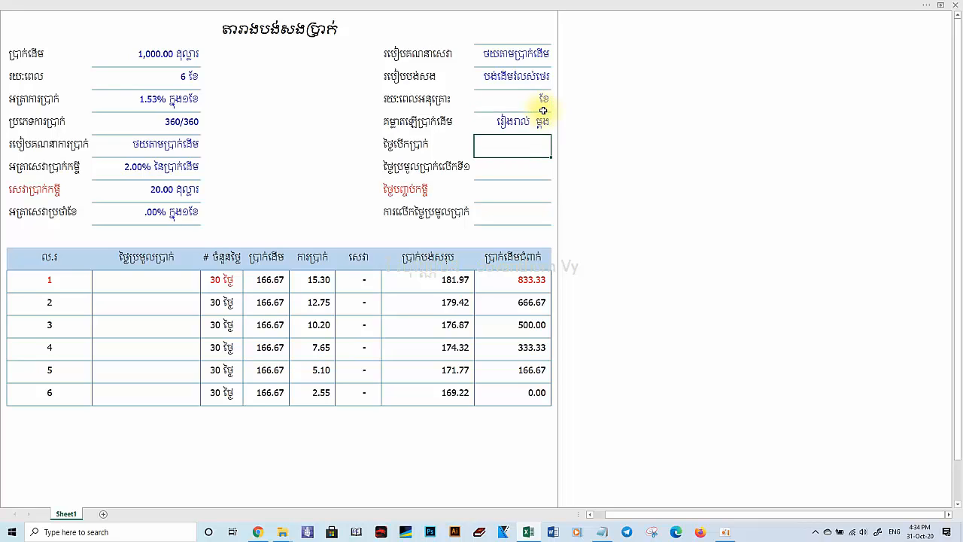
# Step: Enter the loan disbursement date 31-10-20 and the first collection date 25-11-20
pyautogui.hotkey('ctrl', ';')
pyautogui.press('Return')
pyautogui.write('25-')
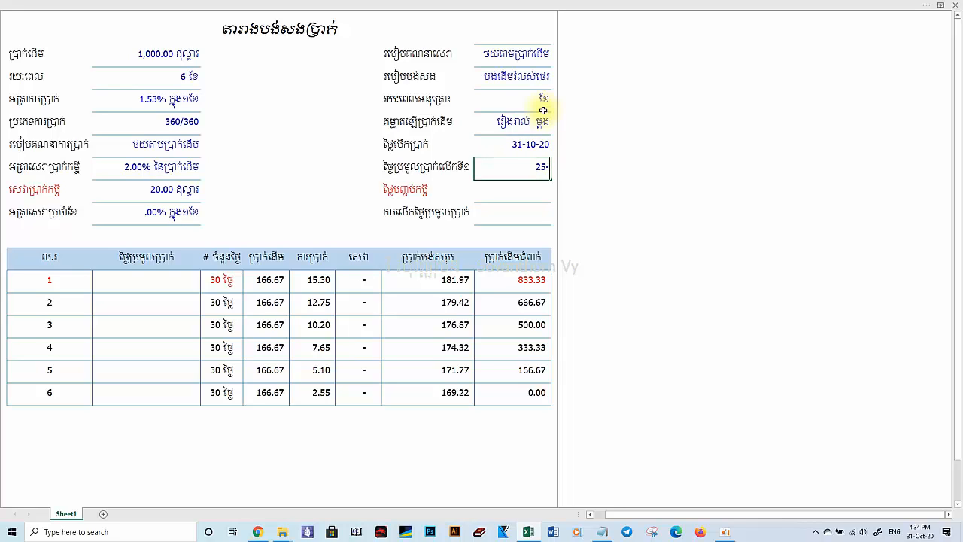
pyautogui.write('11-20')
pyautogui.press('Return')
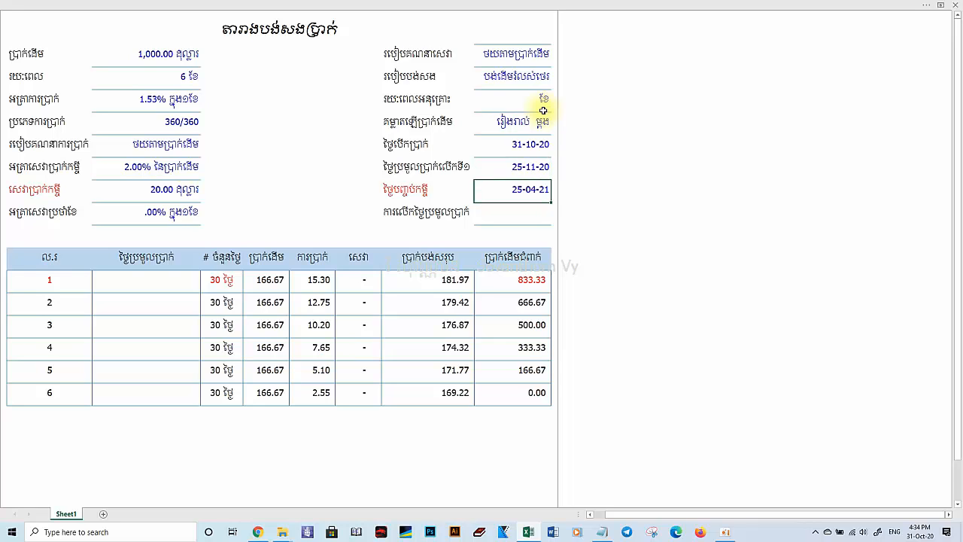
# Step: Set the collection date adjustment to បង់សងថ្ងៃគោល and the monthly service fee rate to 1%
pyautogui.click(516, 213)
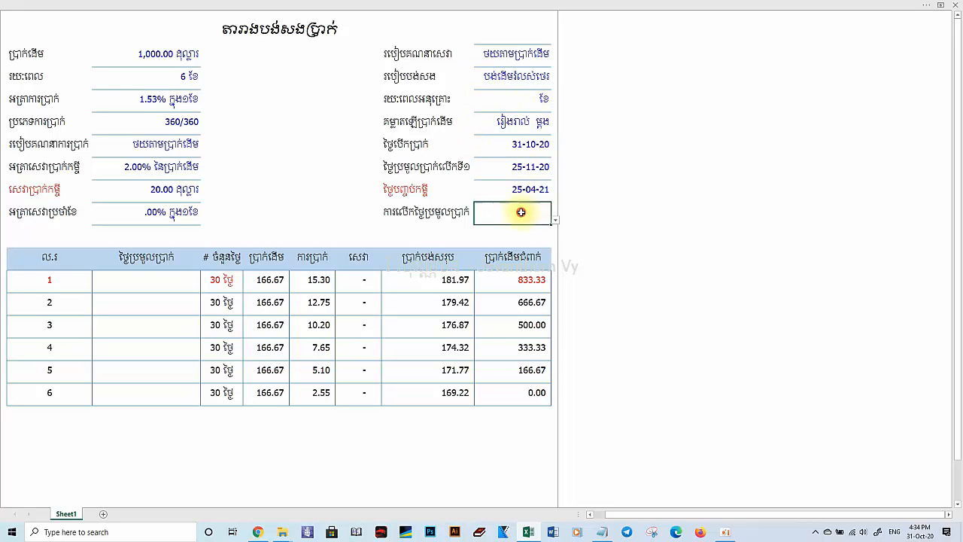
pyautogui.click(559, 223)
pyautogui.click(529, 228)
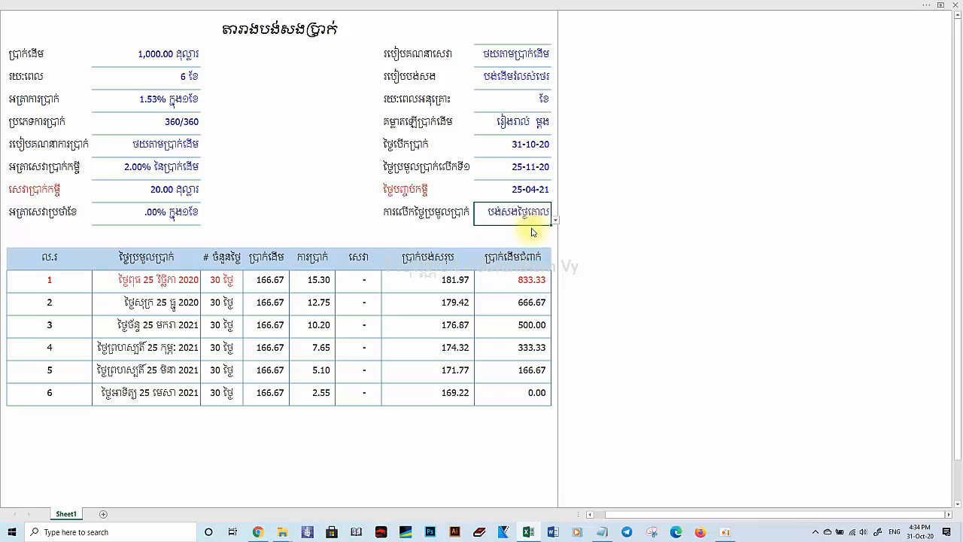
pyautogui.click(309, 305)
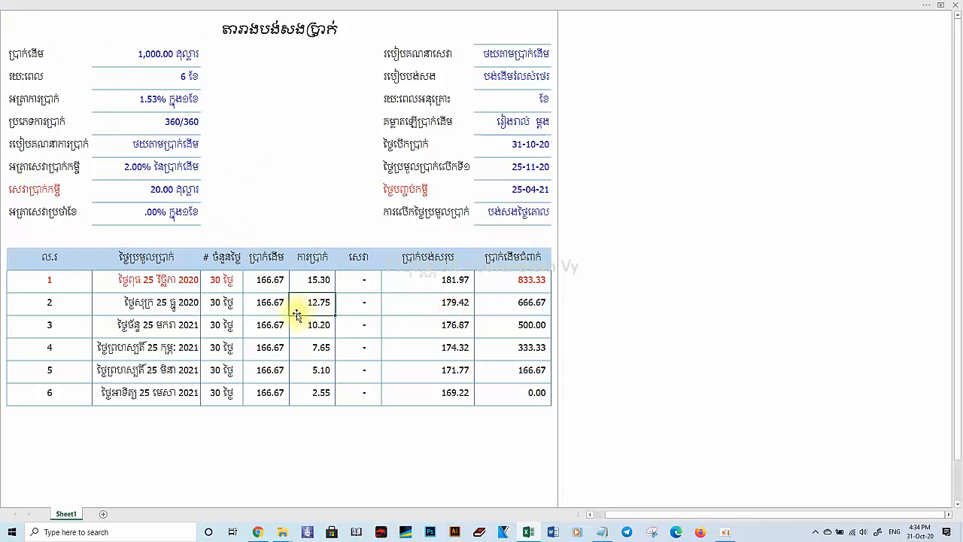
pyautogui.click(535, 211)
pyautogui.click(155, 211)
pyautogui.write('1')
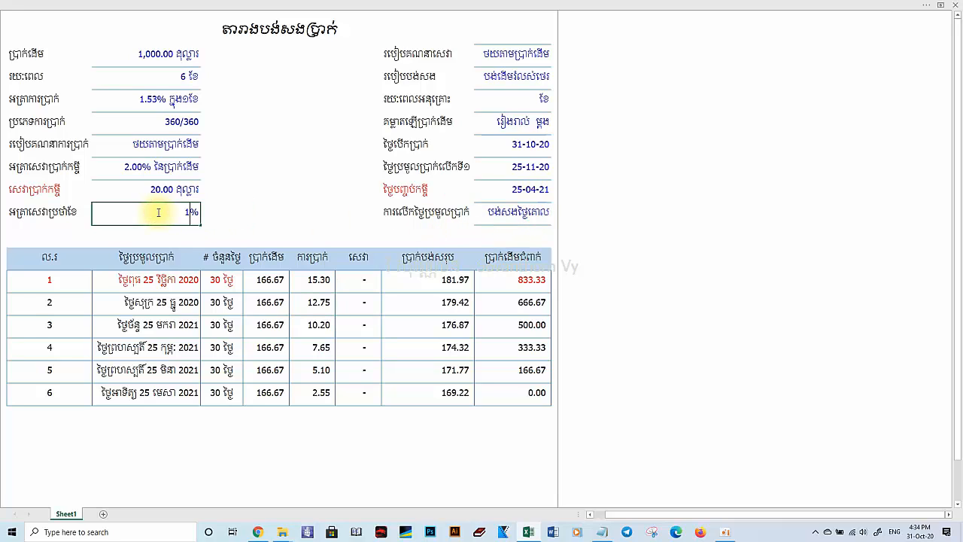
pyautogui.press('Return')
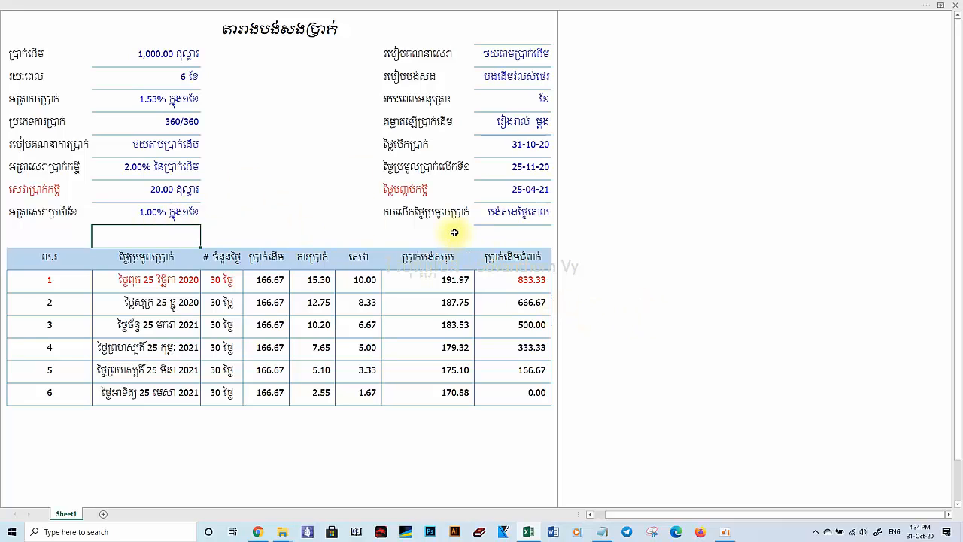
# Step: Set the repayment method to បង់ប្រាក់ថេរ and the fee calculation method to ថេរតាមប្រាក់ដើម
pyautogui.click(519, 56)
pyautogui.click(526, 79)
pyautogui.click(556, 84)
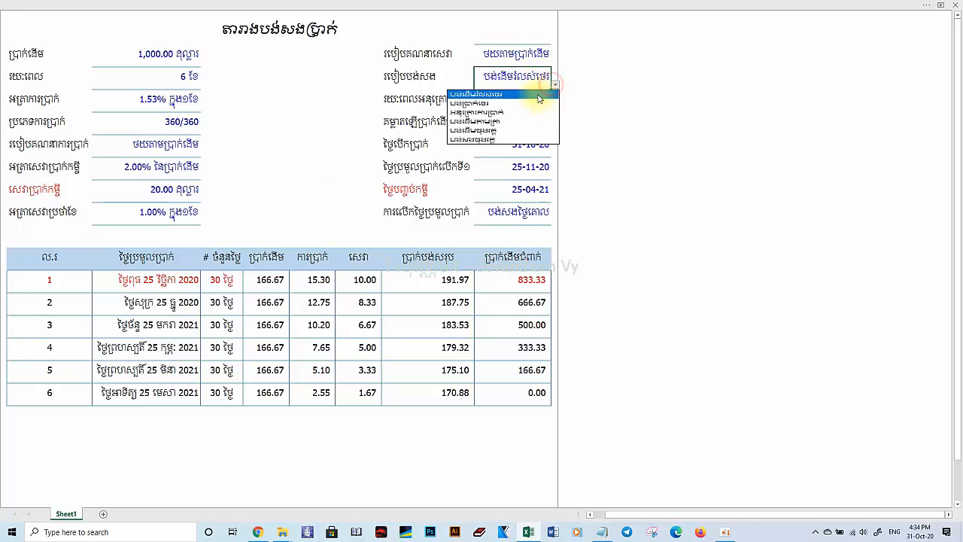
pyautogui.click(529, 101)
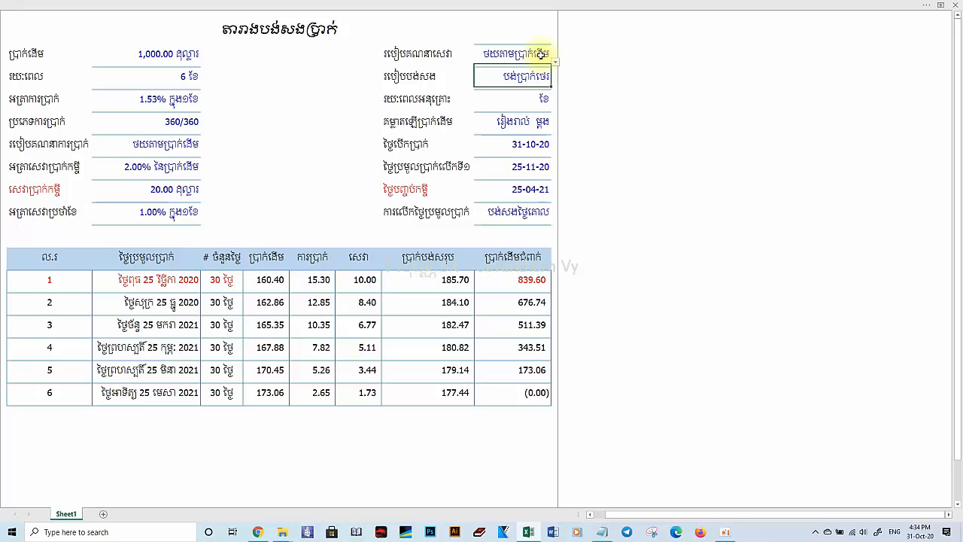
pyautogui.click(548, 57)
pyautogui.click(555, 61)
pyautogui.click(514, 85)
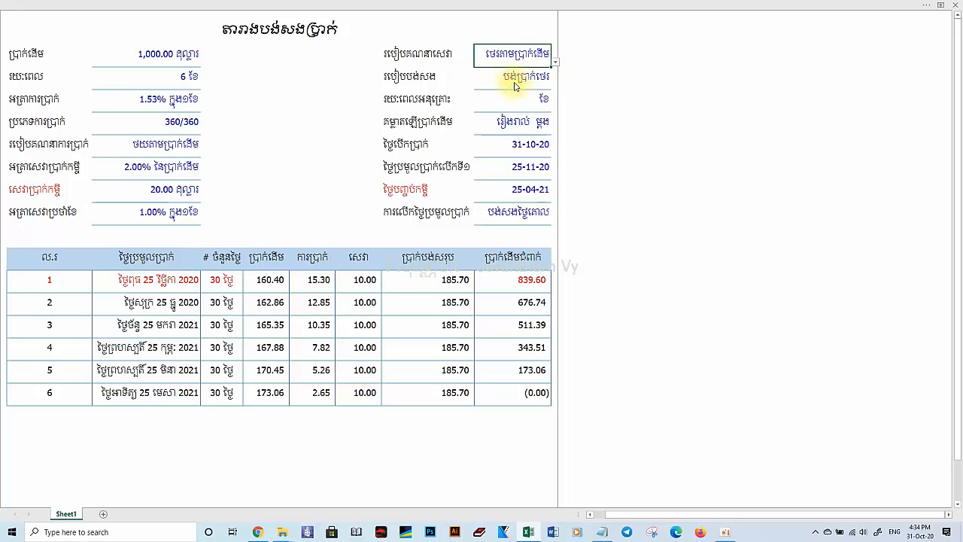
pyautogui.click(465, 369)
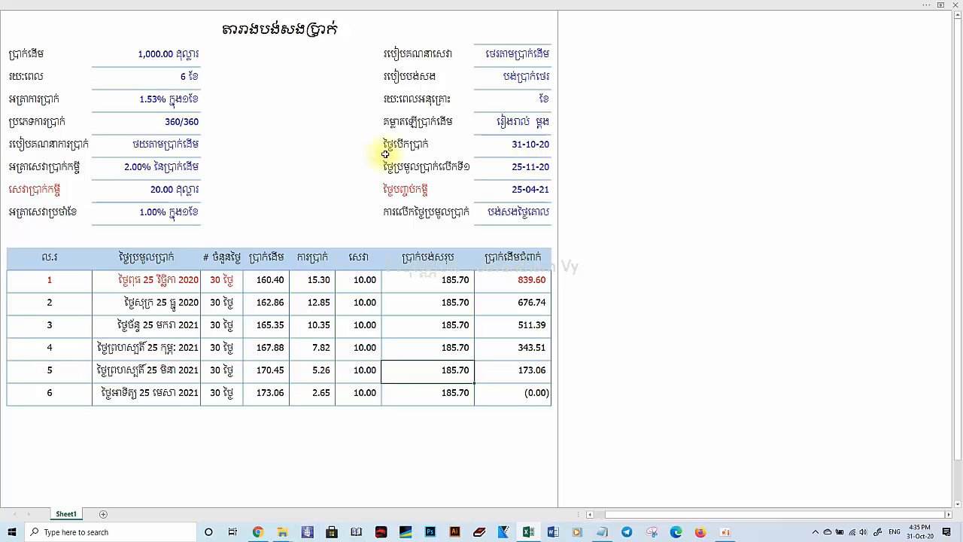
# Step: Try the interest calculation method ថេរតាមប្រាក់ដើម, and restore it to ថយតាមប្រាក់ដើម
pyautogui.click(187, 144)
pyautogui.click(204, 150)
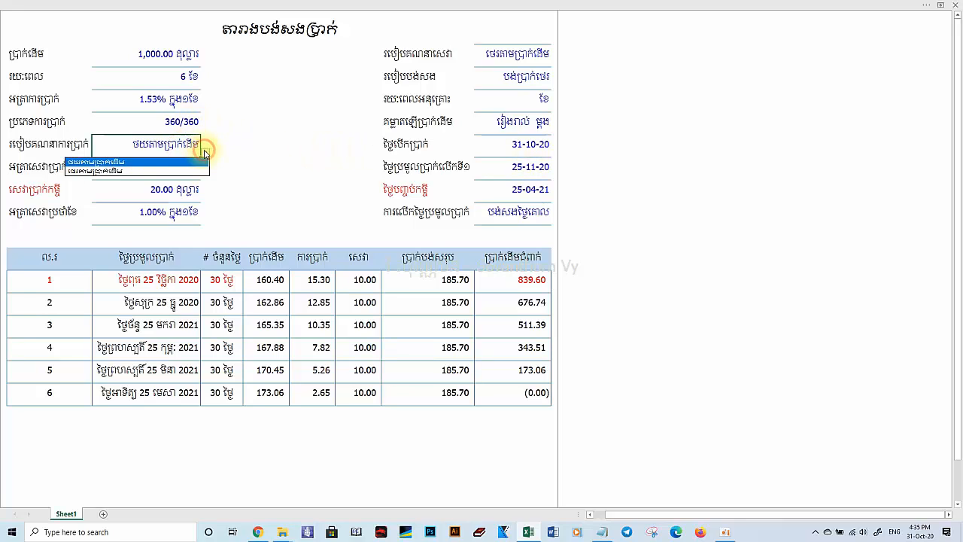
pyautogui.click(128, 170)
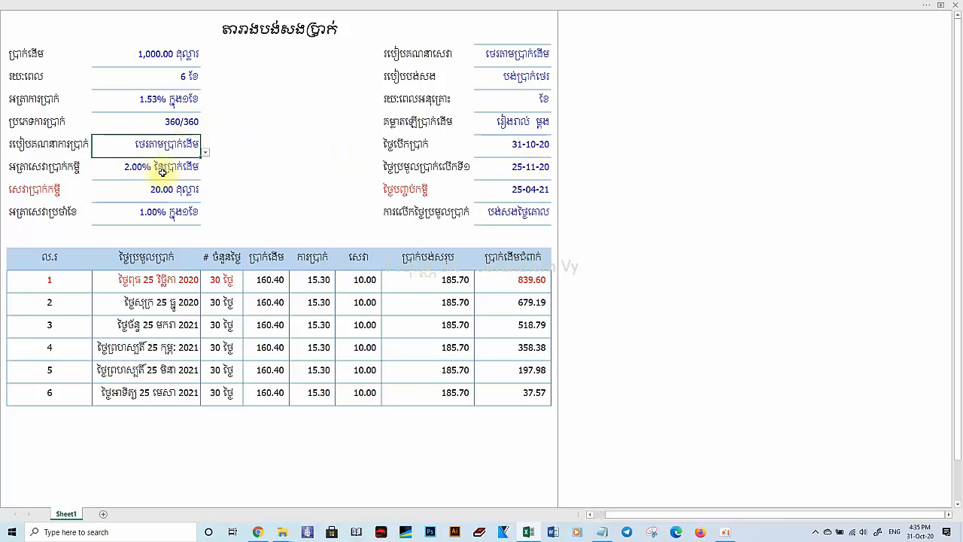
pyautogui.click(204, 152)
pyautogui.click(154, 160)
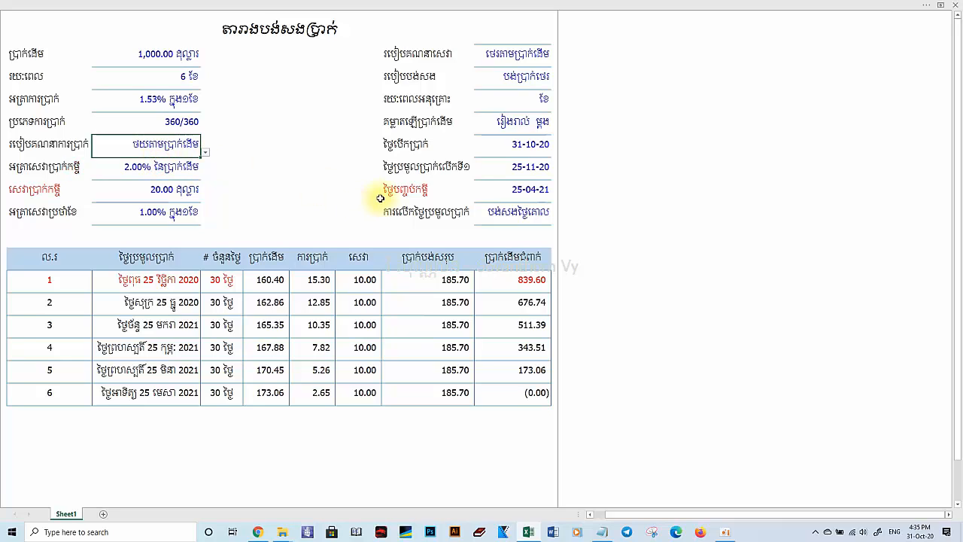
# Step: Set the repayment method to អនុគ្រោះការប្រាក់ with a grace period of 3 months
pyautogui.click(548, 76)
pyautogui.click(554, 84)
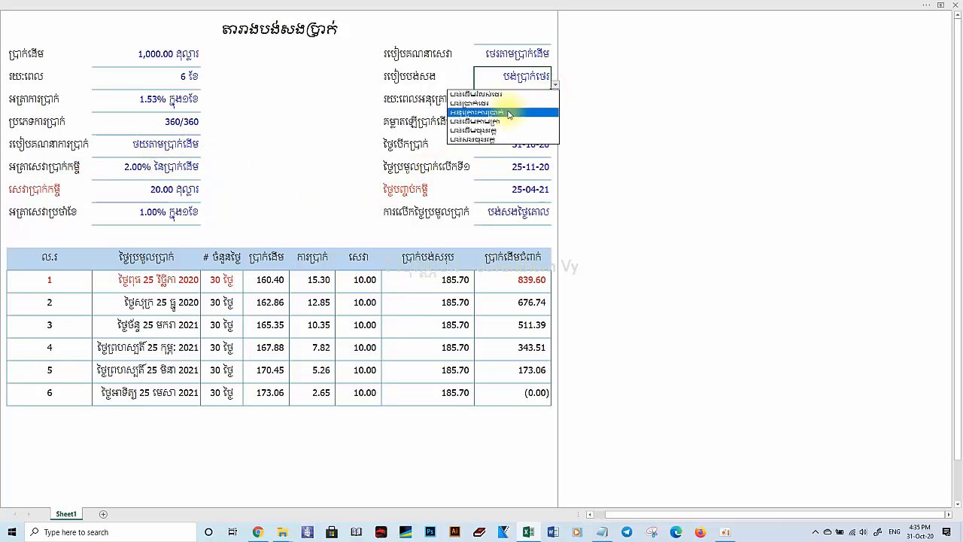
pyautogui.click(508, 113)
pyautogui.click(509, 105)
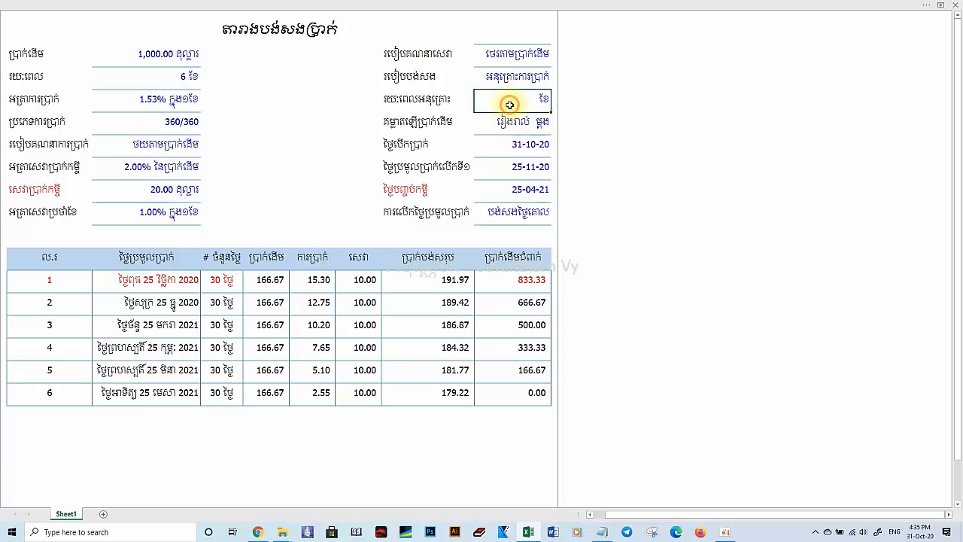
pyautogui.write('3')
pyautogui.press('Return')
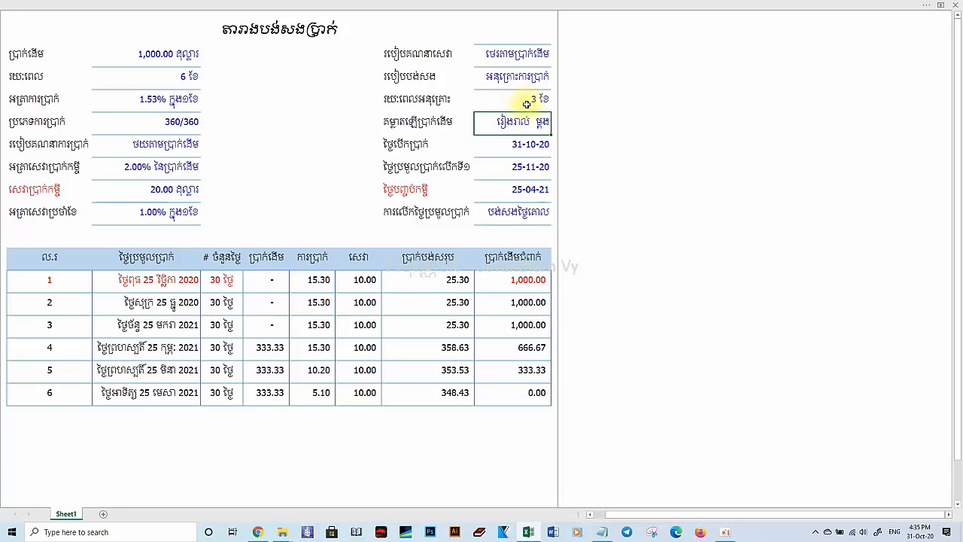
# Step: Set the repayment method to បង់ដើមតាមគ្រា with a principal repayment interval of 3
pyautogui.click(543, 78)
pyautogui.click(554, 84)
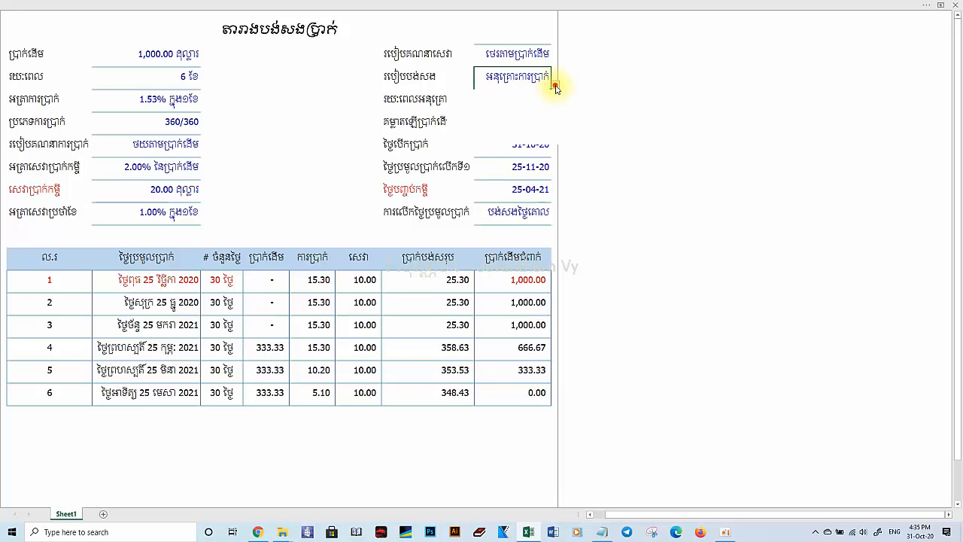
pyautogui.click(500, 124)
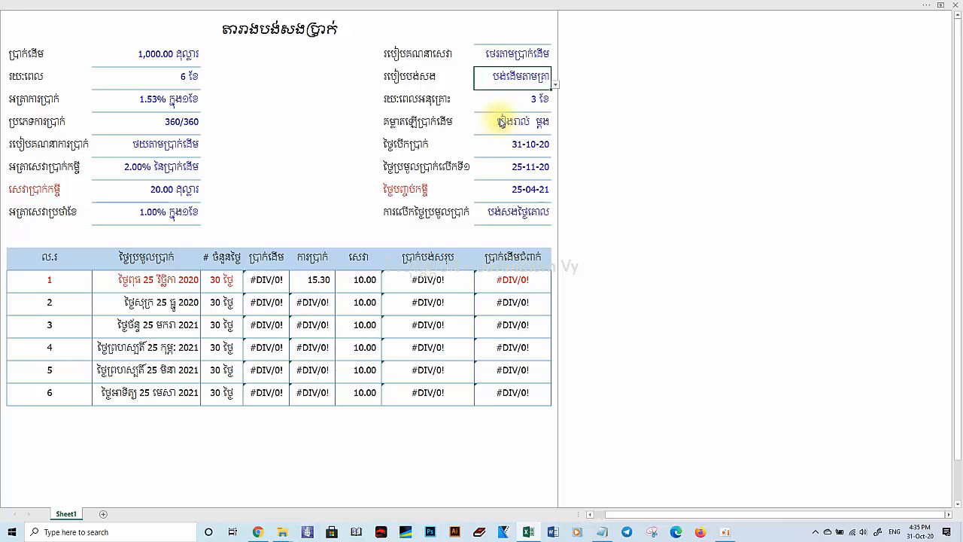
pyautogui.click(519, 123)
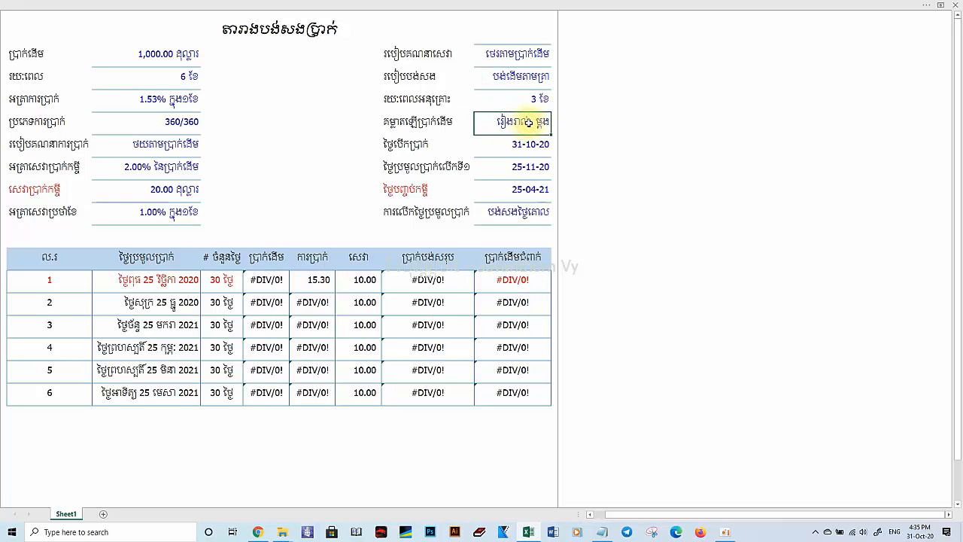
pyautogui.write('4')
pyautogui.write('3')
pyautogui.press('Return')
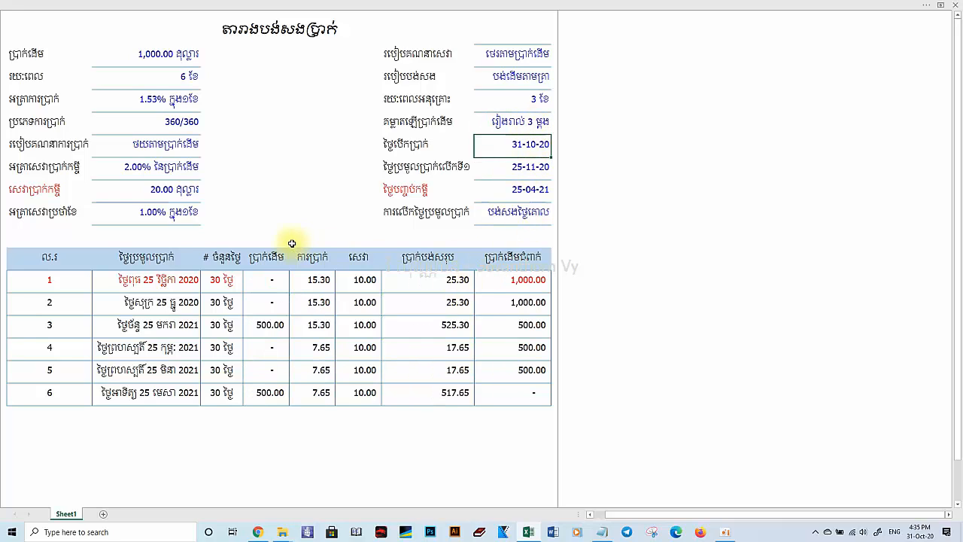
# Step: Set the collection date adjustment to លើកថ្ងៃទៅមុខ and the interest type to 365/360
pyautogui.press('Down')
pyautogui.press('Down')
pyautogui.press('Down')
pyautogui.click(555, 219)
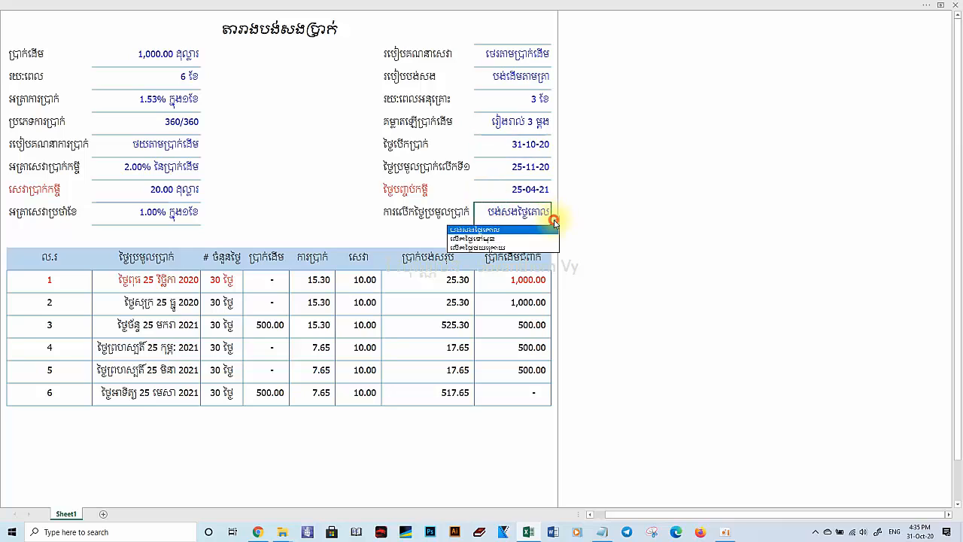
pyautogui.click(488, 238)
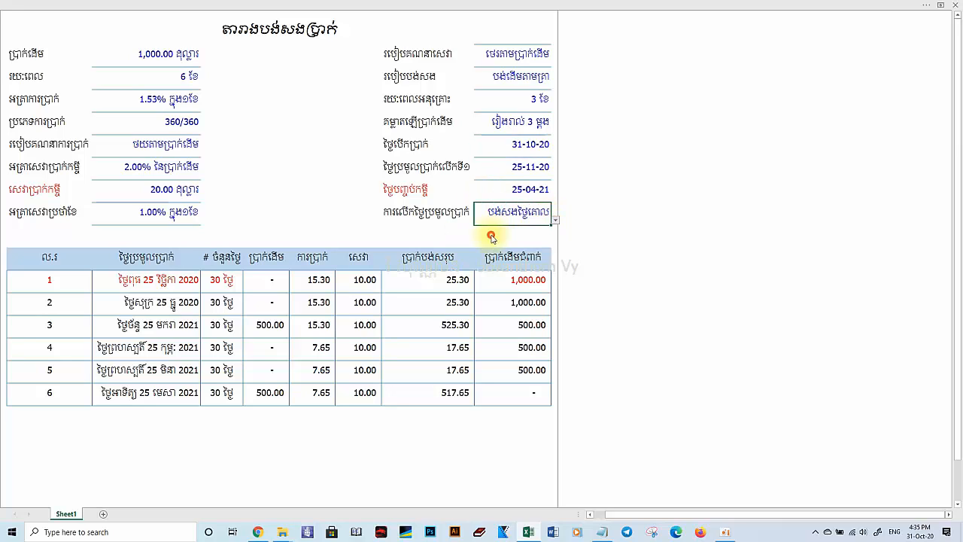
pyautogui.click(188, 125)
pyautogui.click(205, 130)
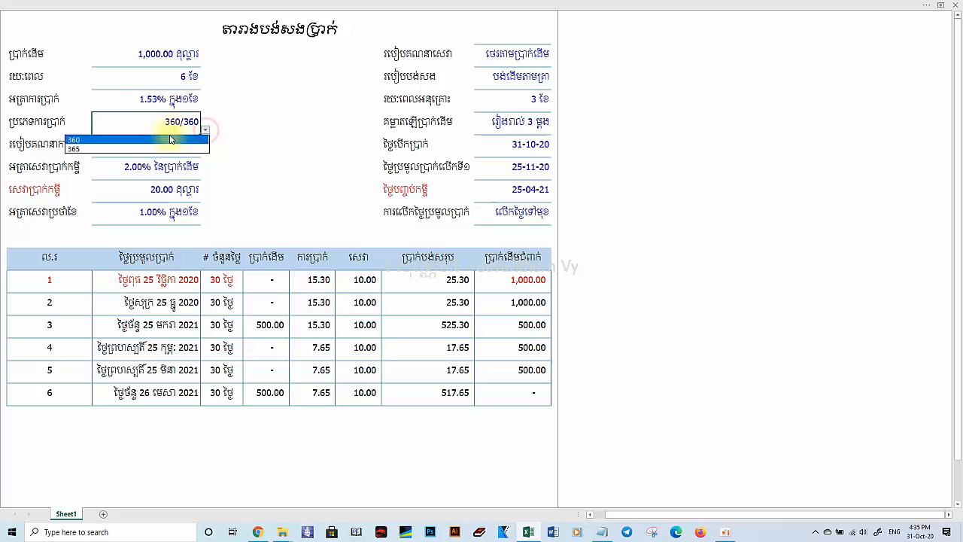
pyautogui.click(146, 148)
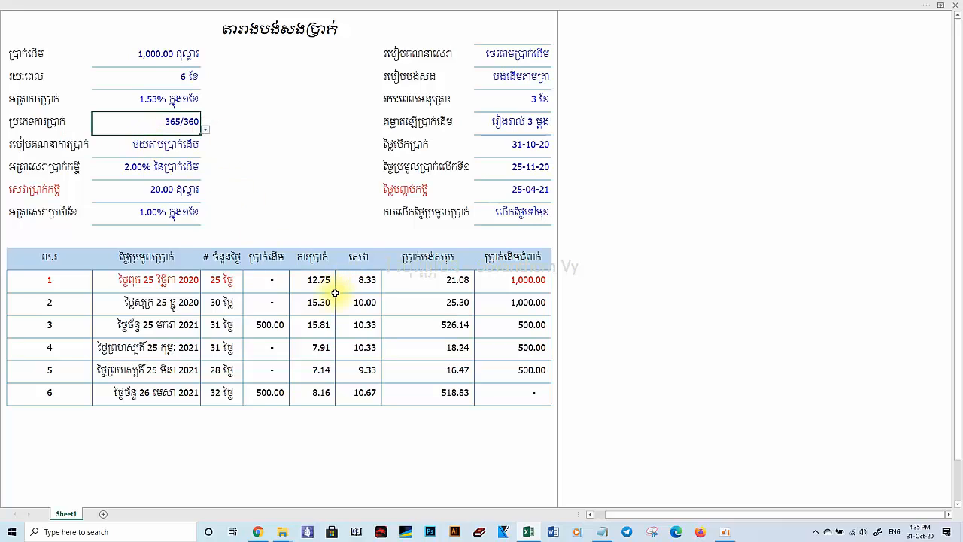
# Step: Set the collection date adjustment to លើកថ្ងៃថយក្រោយ and the interest type to 360/360
pyautogui.click(546, 214)
pyautogui.click(554, 219)
pyautogui.click(498, 246)
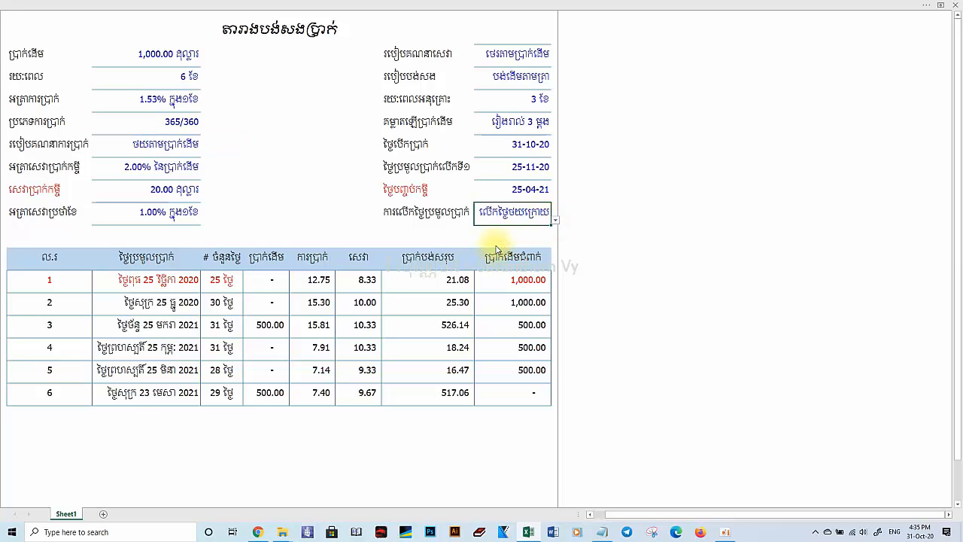
pyautogui.click(192, 122)
pyautogui.click(205, 130)
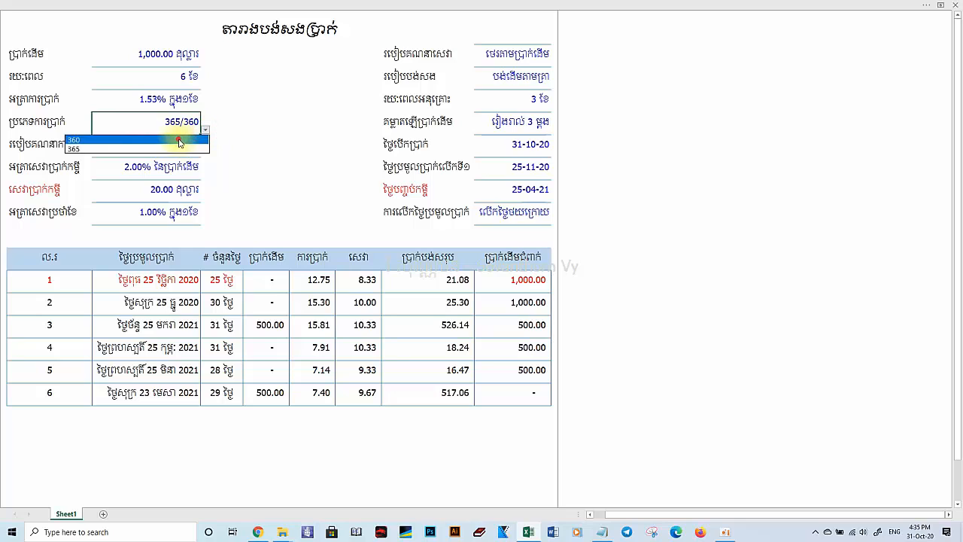
pyautogui.click(179, 141)
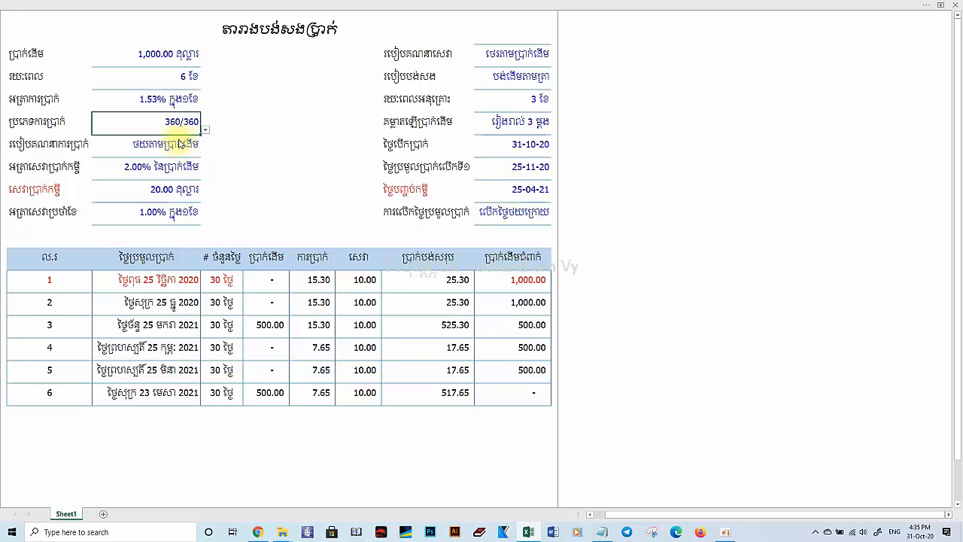